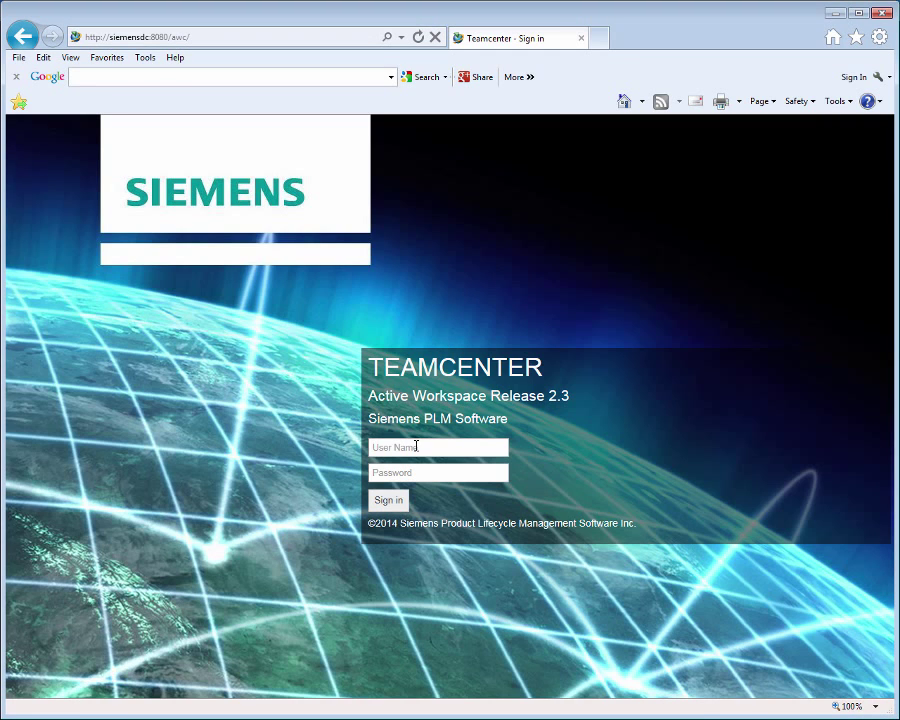
Step: Sign in to Teamcenter Active Workspace
click(416, 446)
key(Tab)
key(Return)
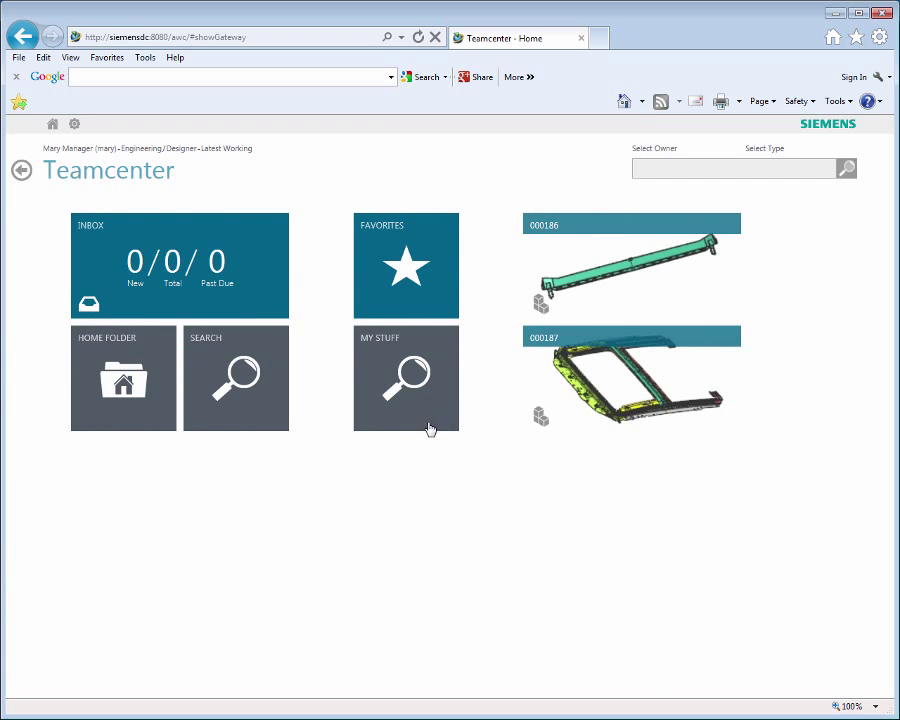
Step: Follow 000186 revision B's Where Used to parent 000187 and show its attachments
click(616, 282)
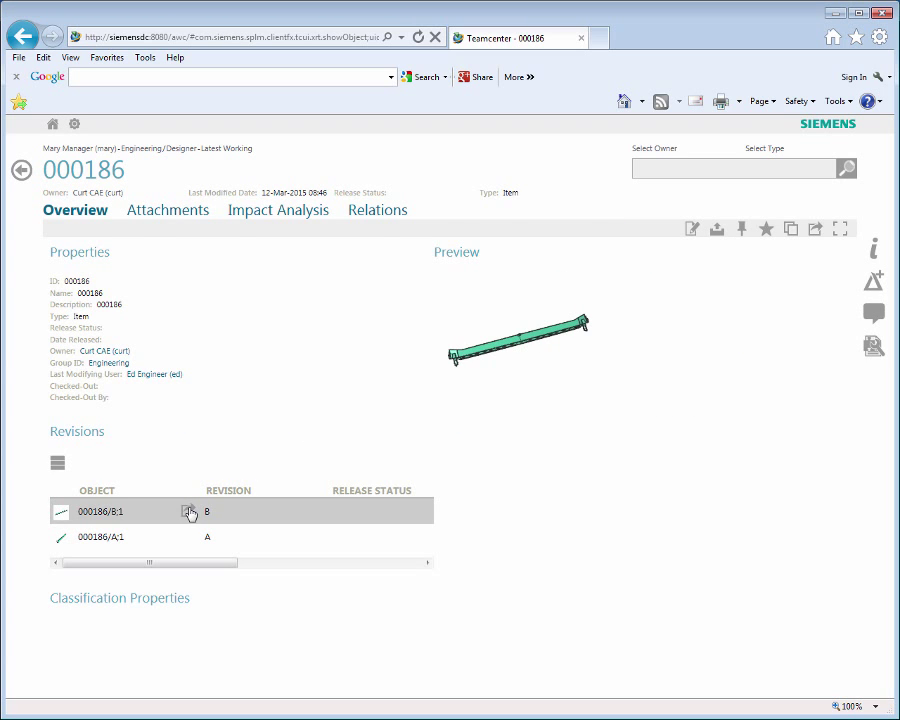
click(190, 514)
click(309, 217)
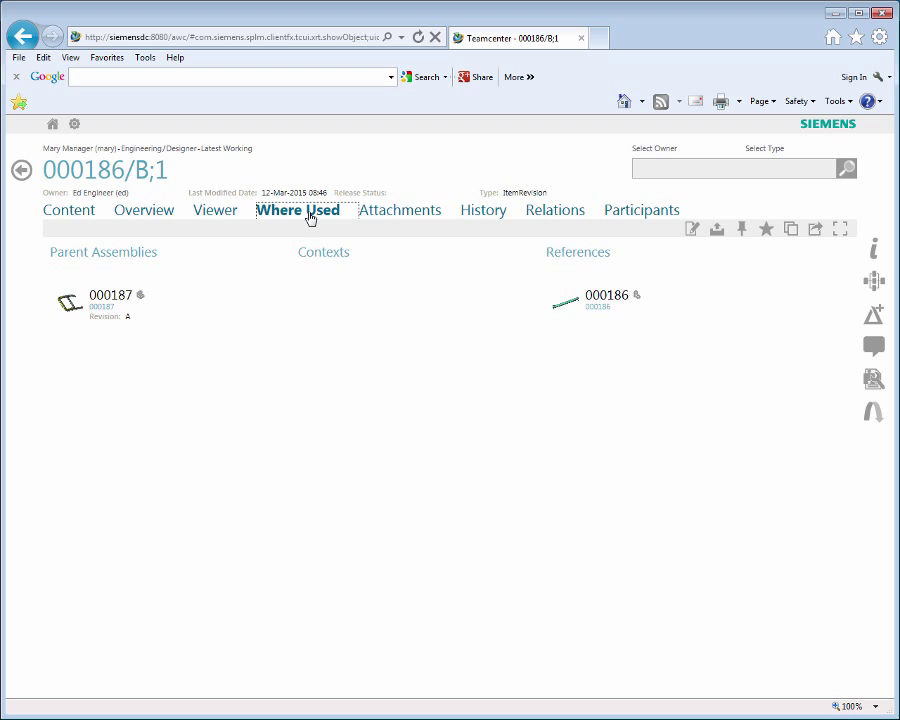
click(269, 301)
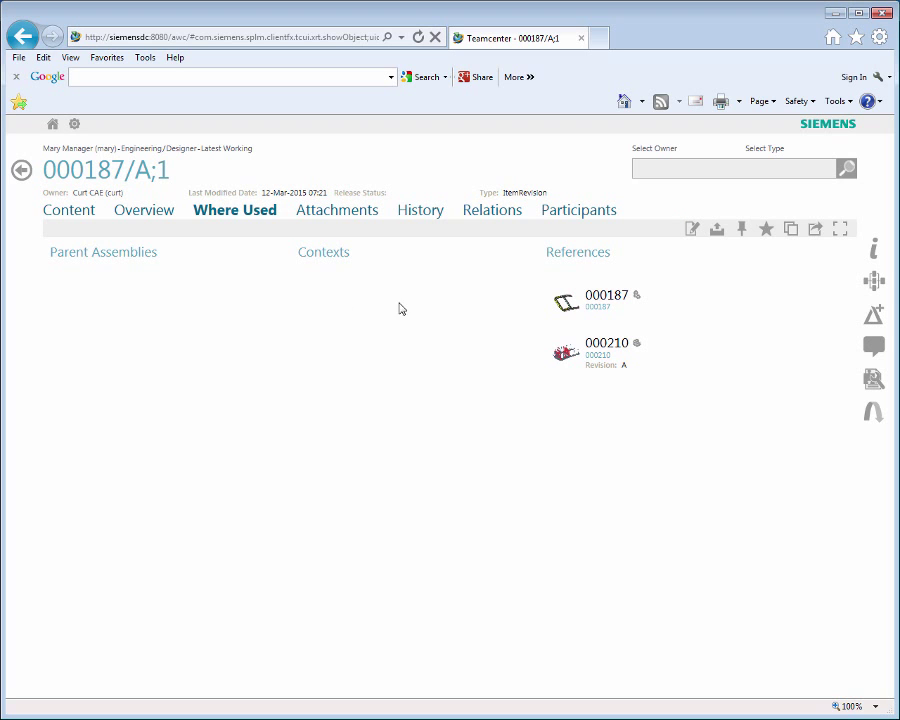
click(763, 293)
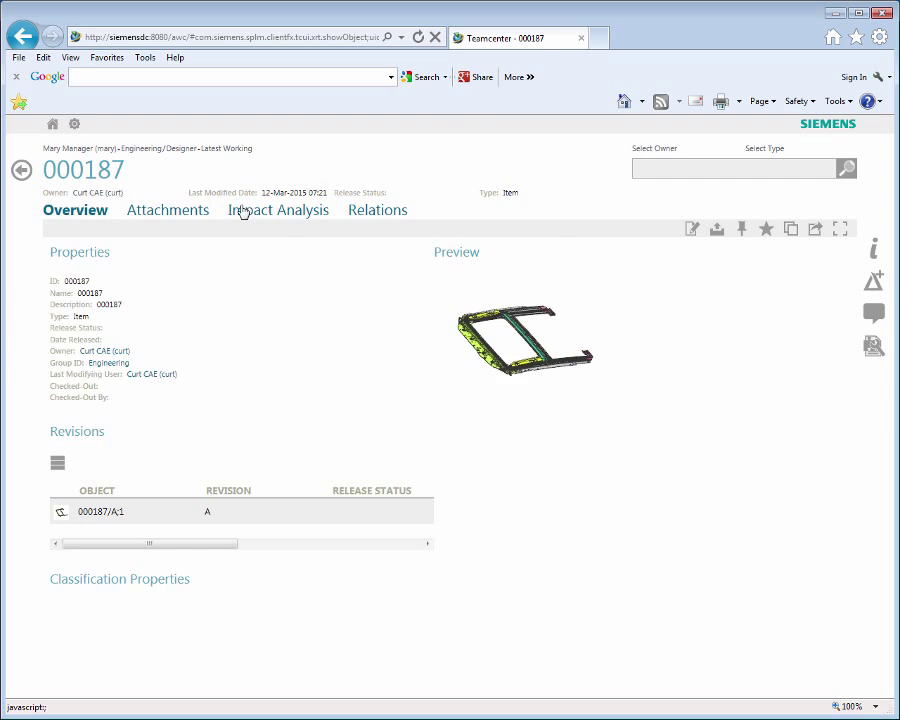
click(168, 212)
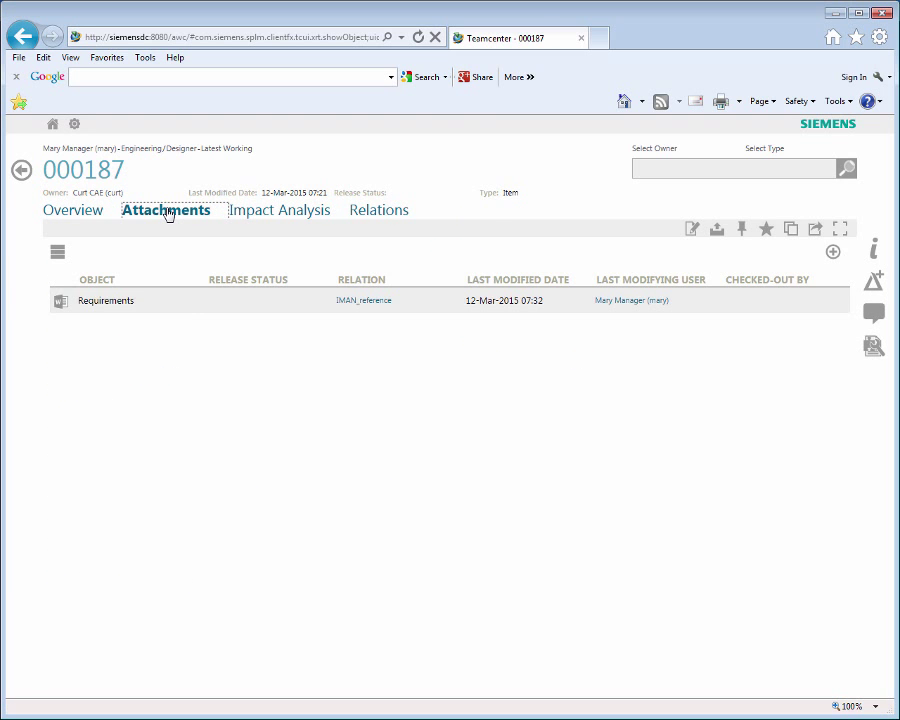
double_click(195, 302)
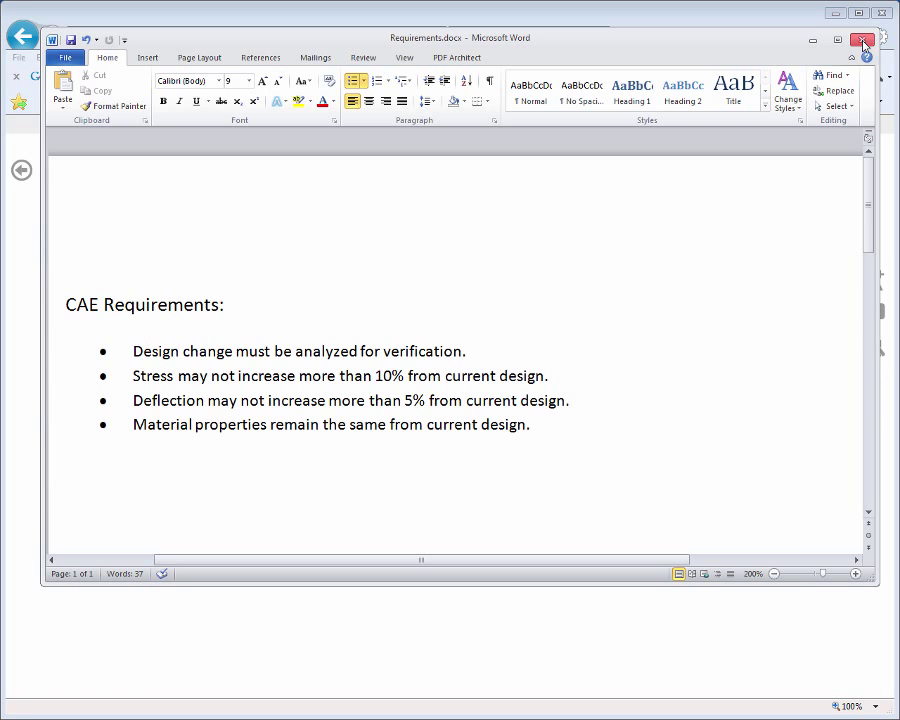
Step: On revision 000187/A;1, start a workflow submission using the CAE Process Workflow template
click(863, 42)
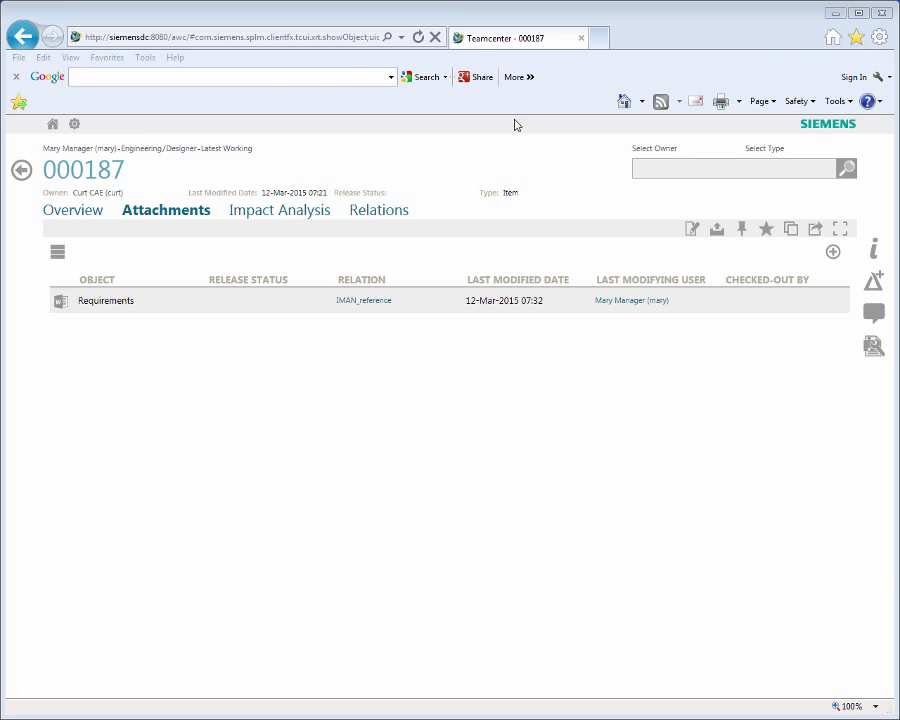
click(21, 170)
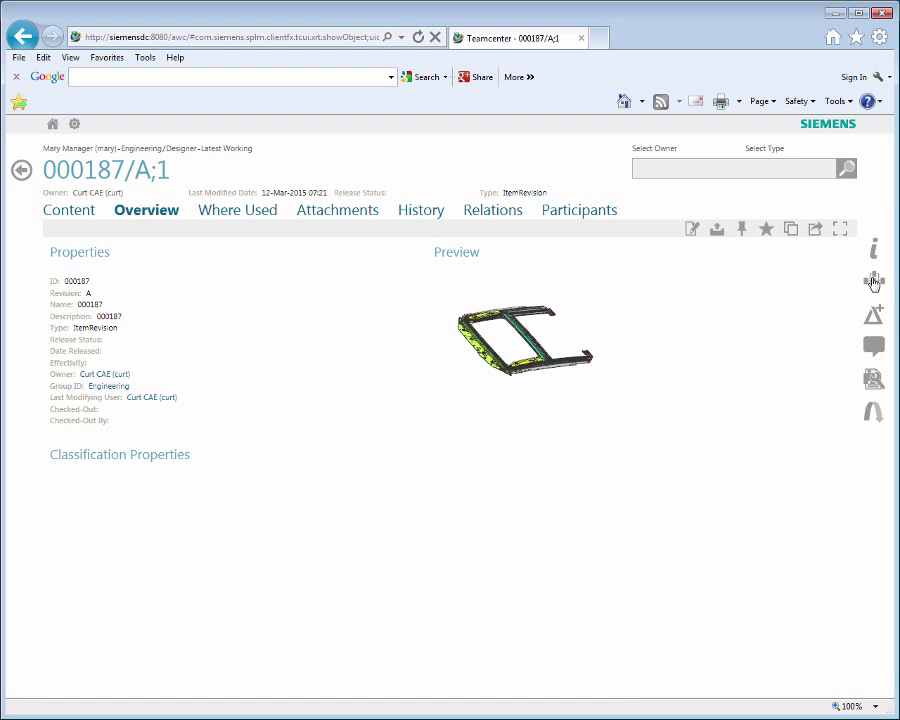
click(873, 314)
click(839, 306)
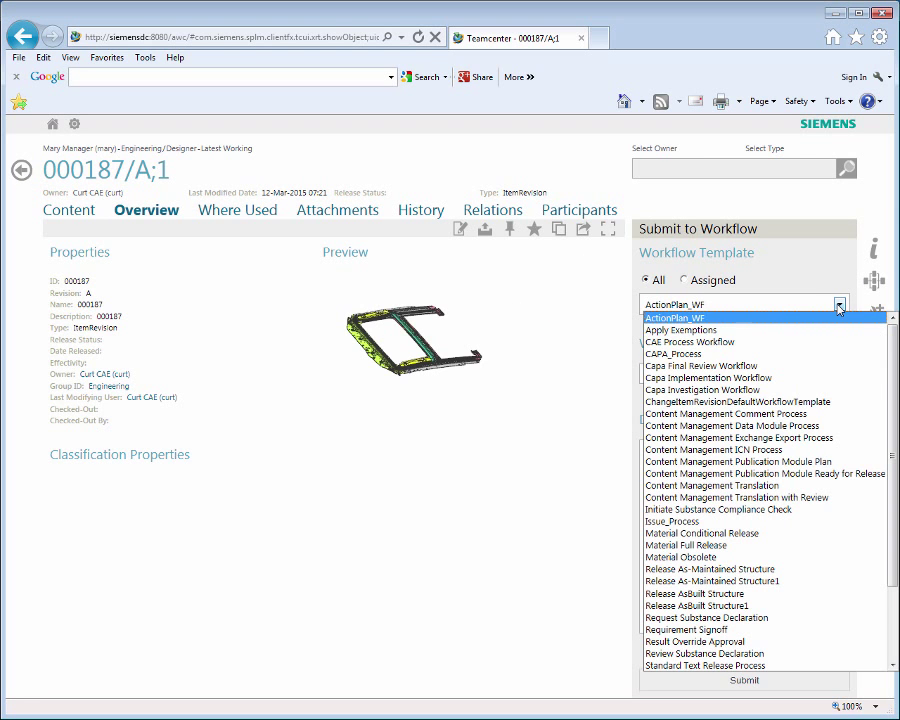
click(820, 350)
Step: Name it 'Sunroof design change', describe the stress-impact analysis needed, and submit
triple_click(794, 376)
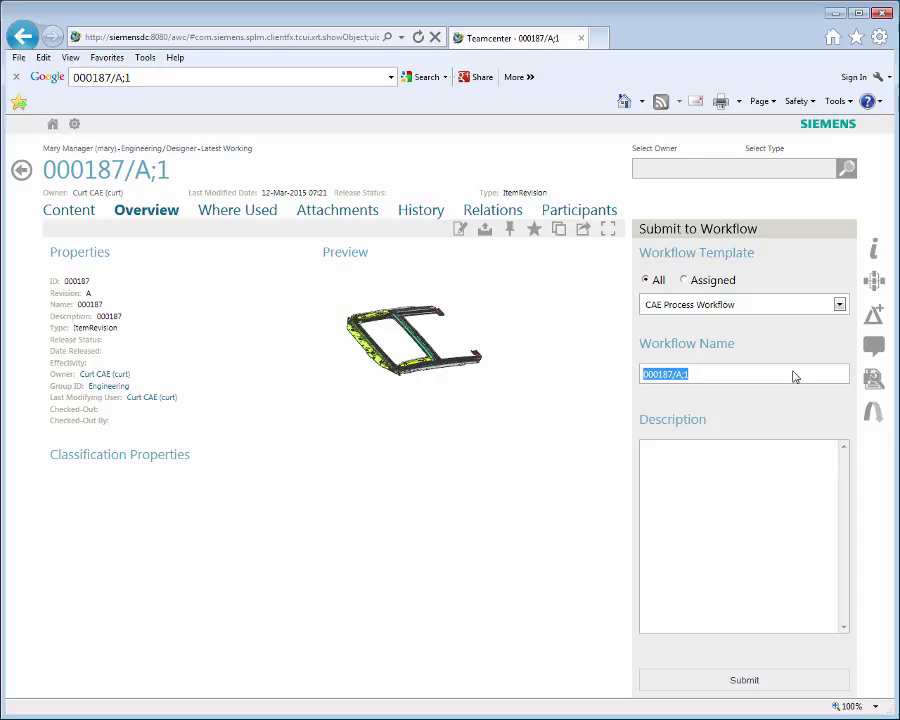
text(Sunroof design change.)
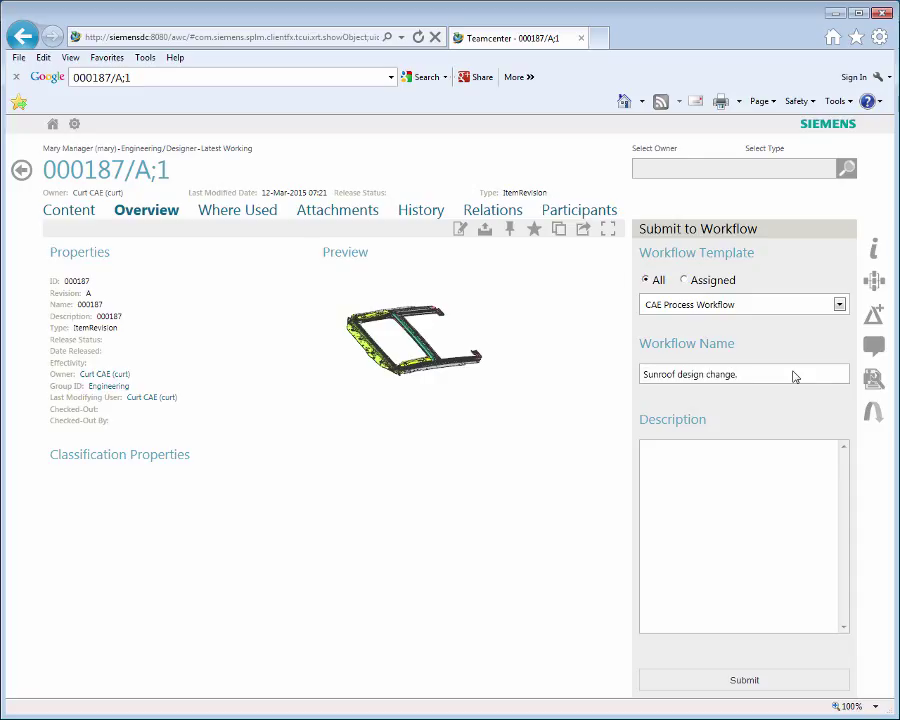
text(Component design has chang)
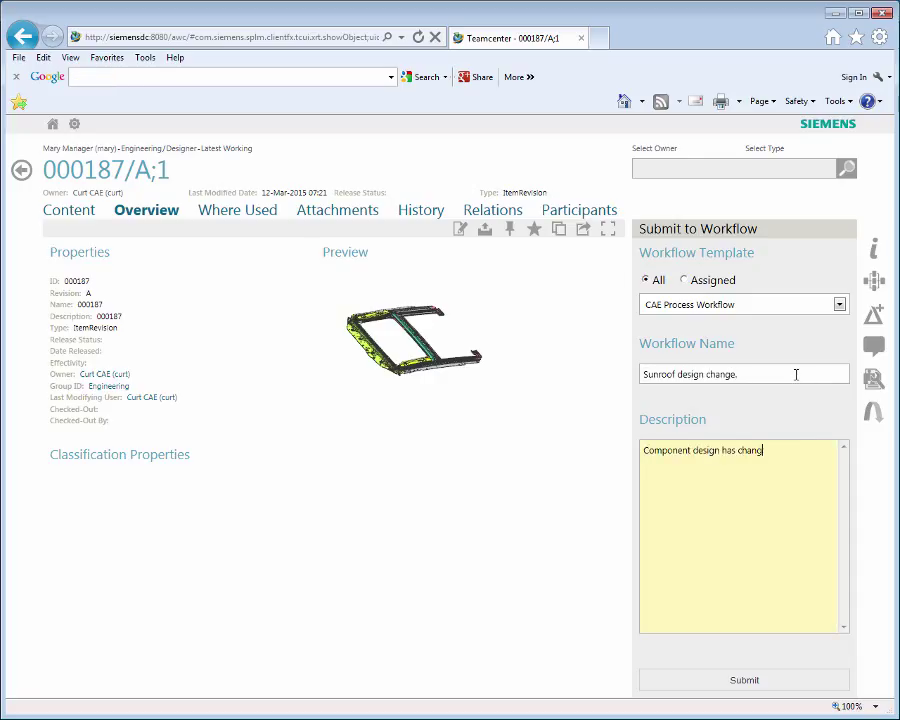
text(ed. Analyze change for impact on stress and displacement.)
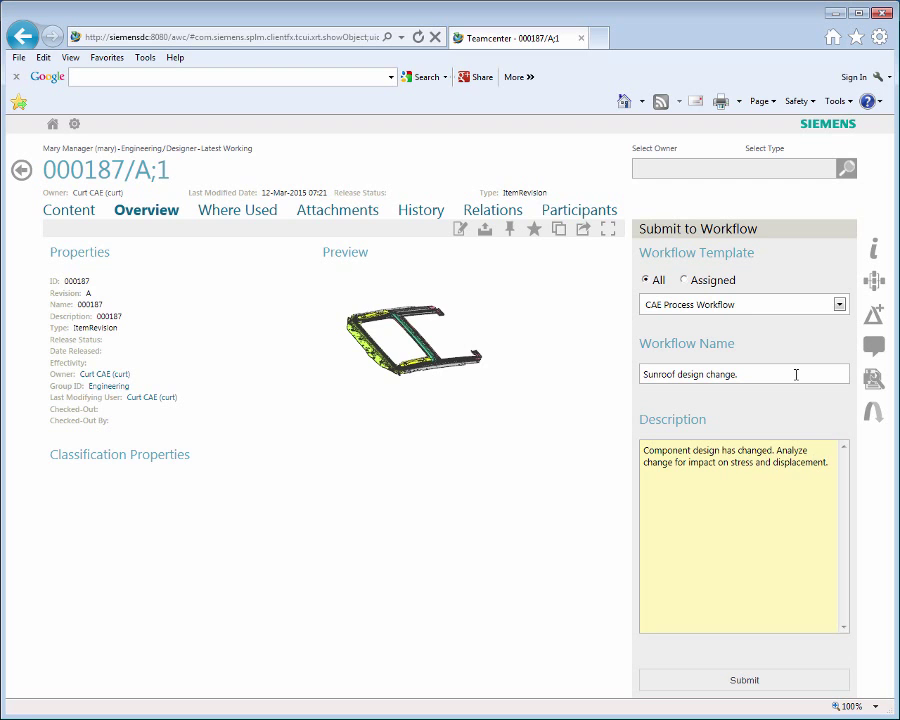
click(740, 678)
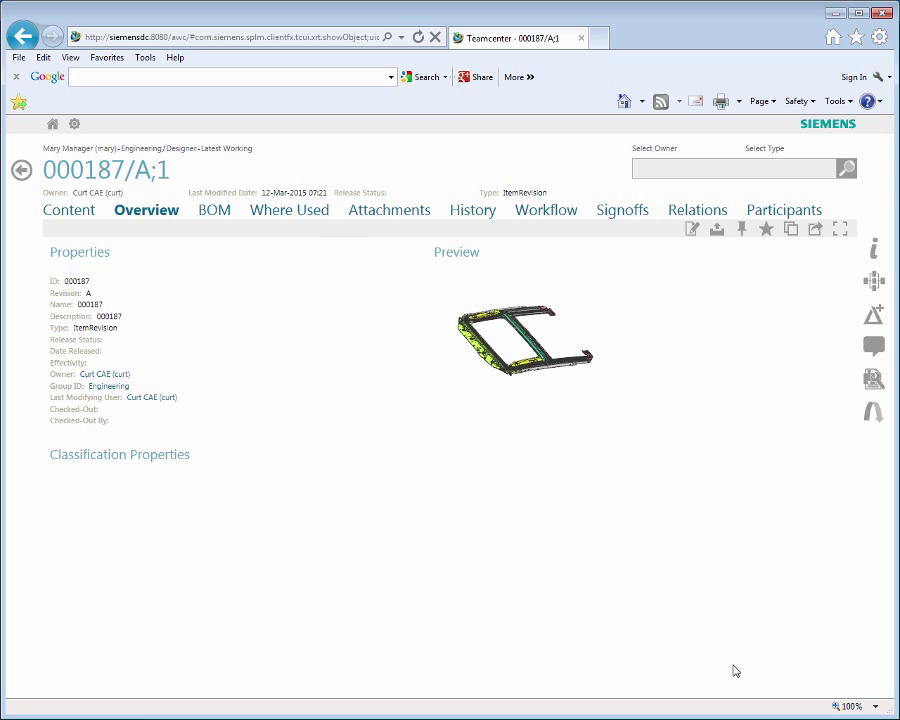
Step: Open the Assign CAE Task from the Home inbox and mark it Complete
click(54, 124)
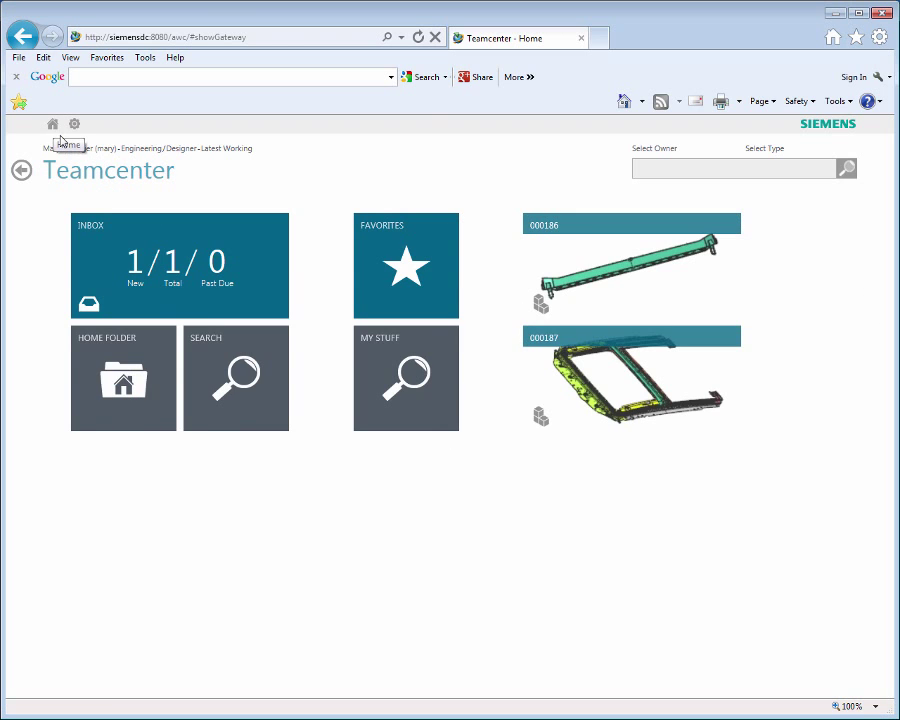
click(134, 260)
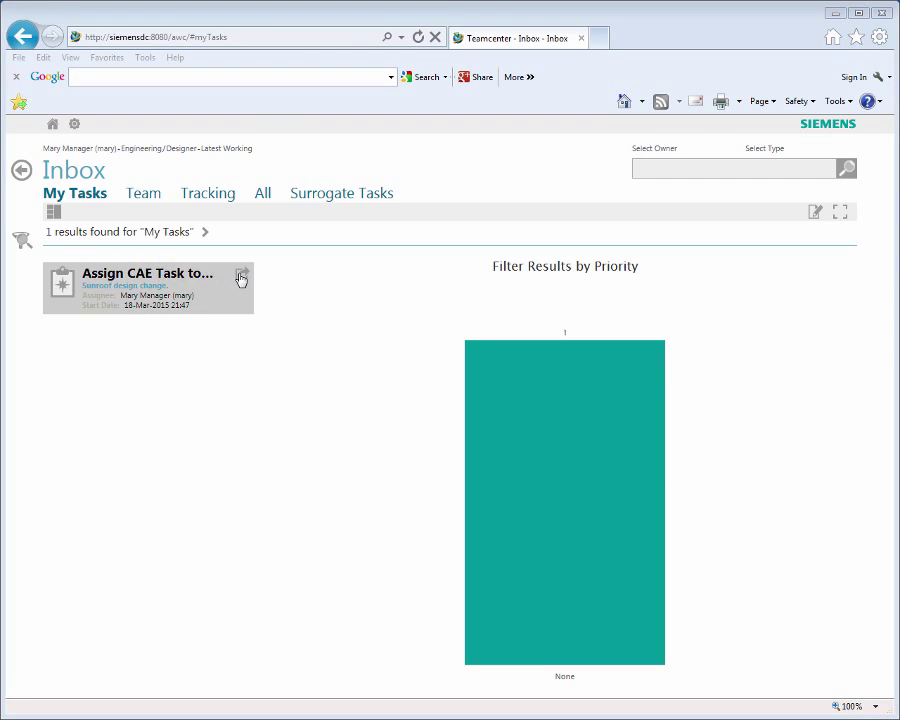
click(241, 277)
click(248, 210)
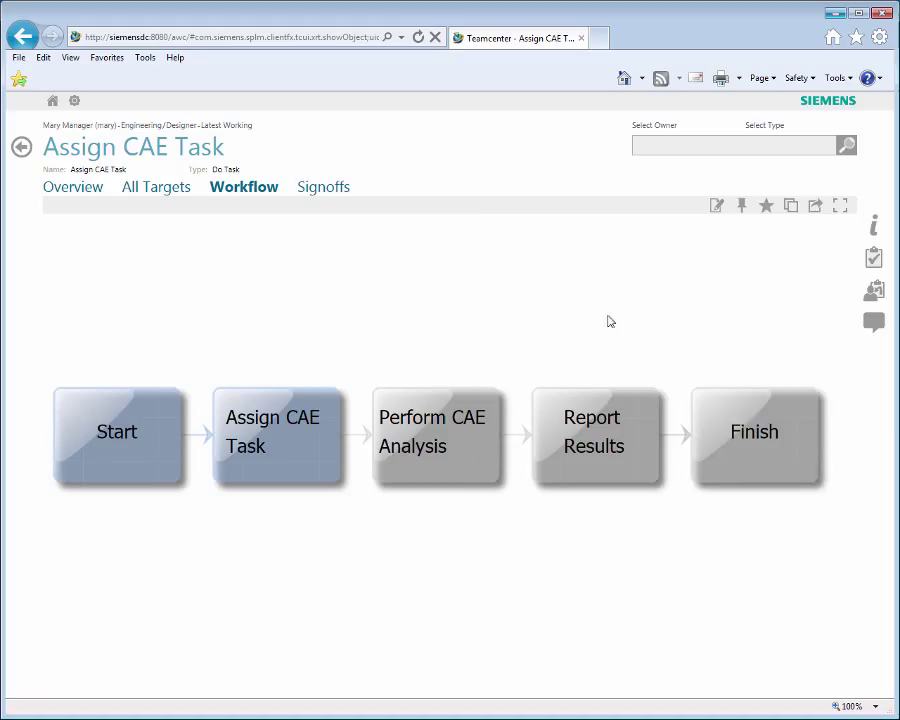
click(873, 258)
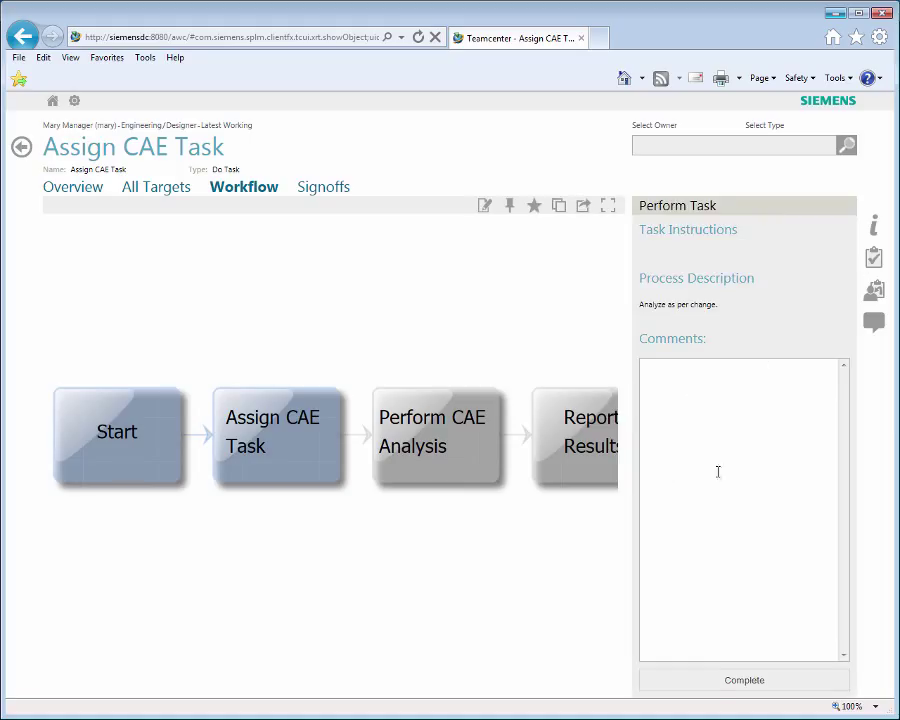
click(721, 682)
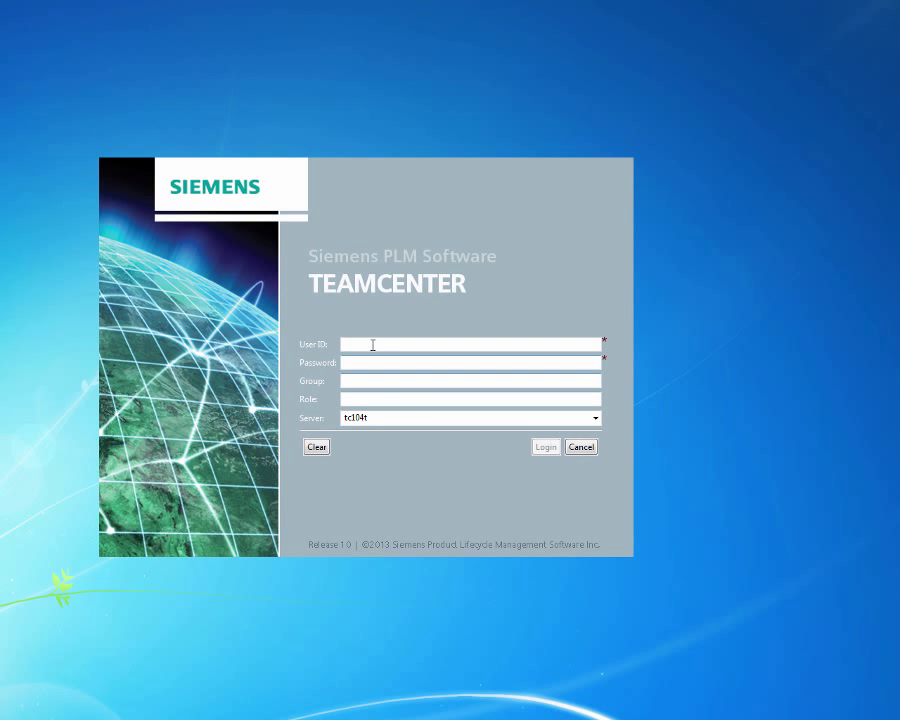
Step: Log in to the Teamcenter rich client as curt
text(curt)
key(Tab)
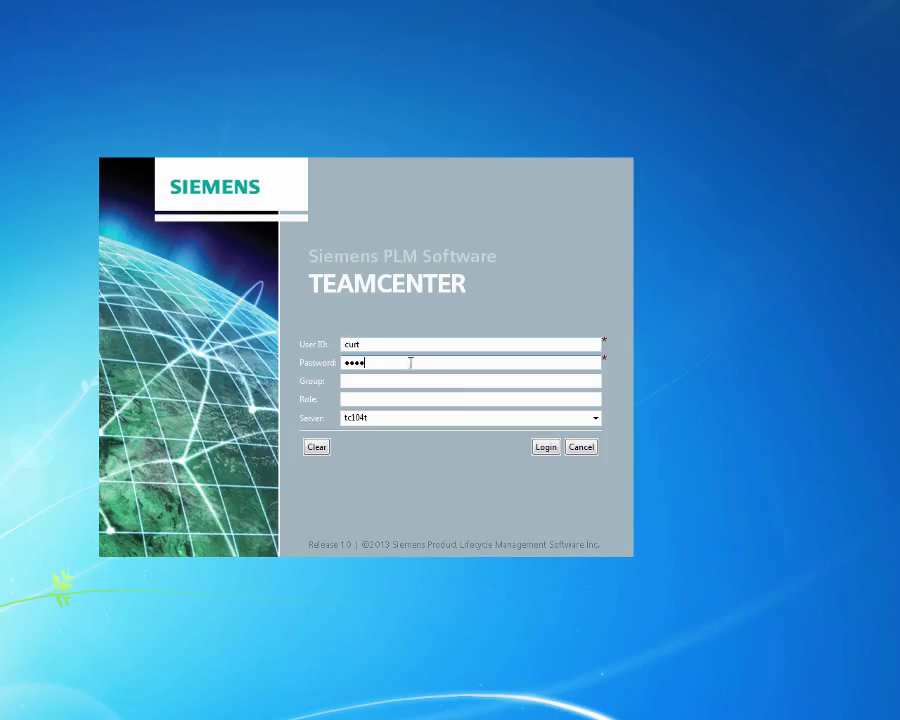
click(544, 447)
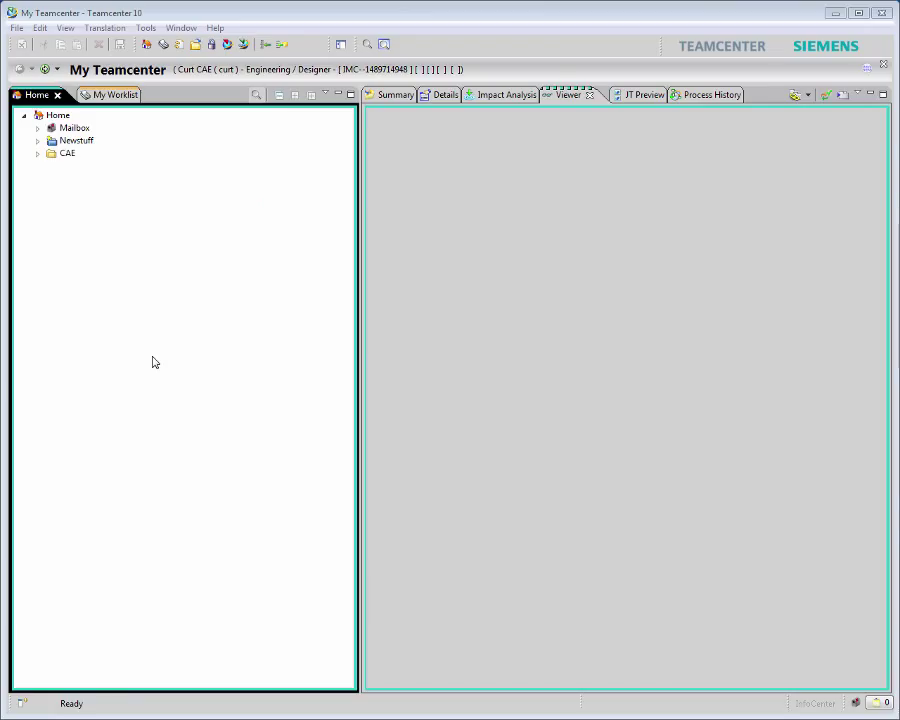
Step: Select the Sunroof design change task in My Worklist and show its Process View
click(110, 94)
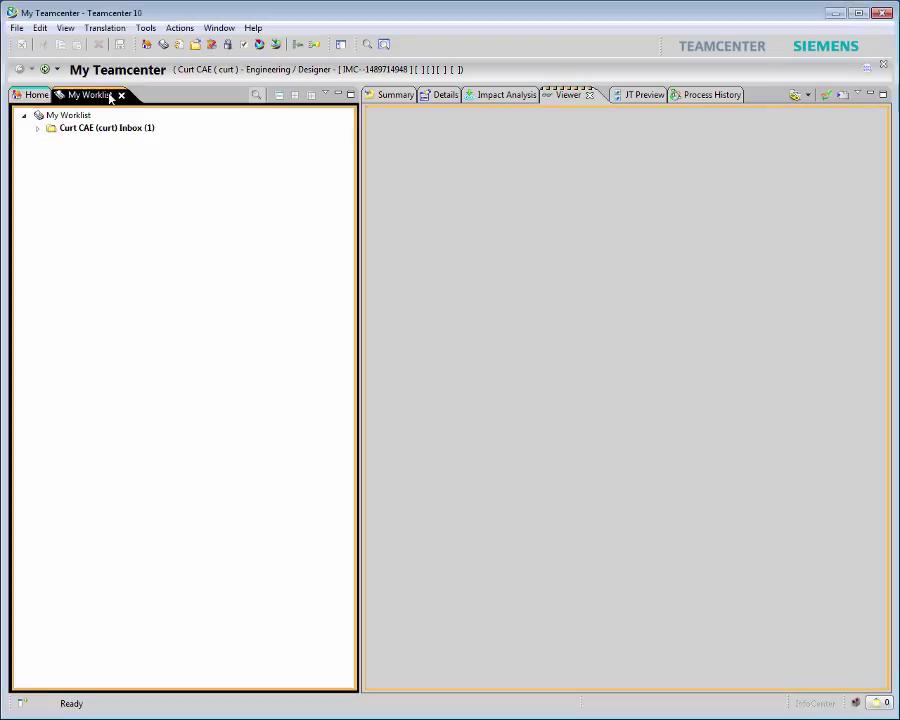
click(37, 128)
click(51, 140)
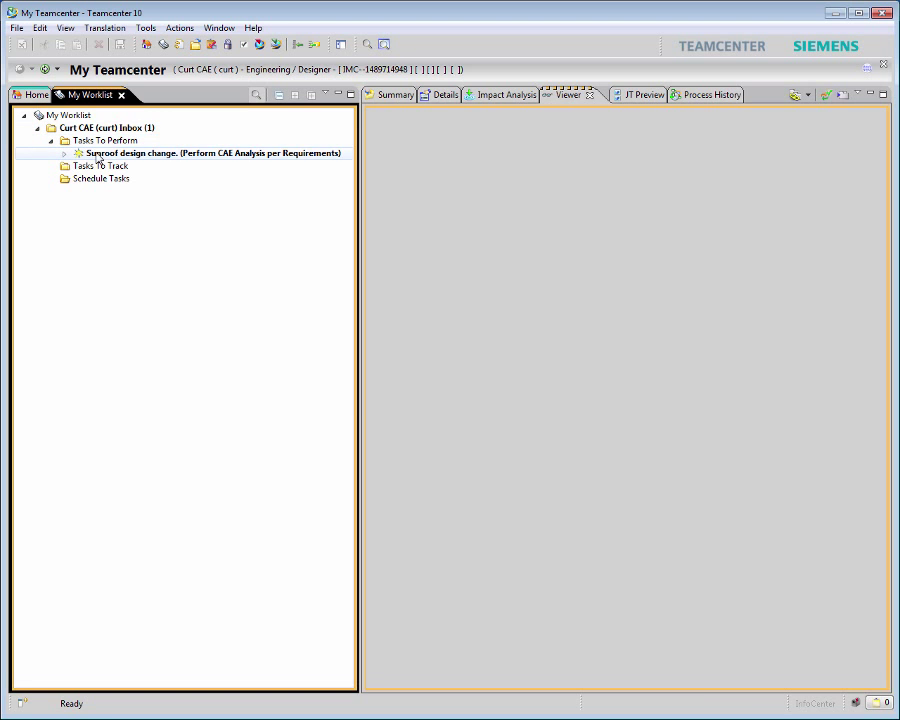
click(97, 153)
click(628, 120)
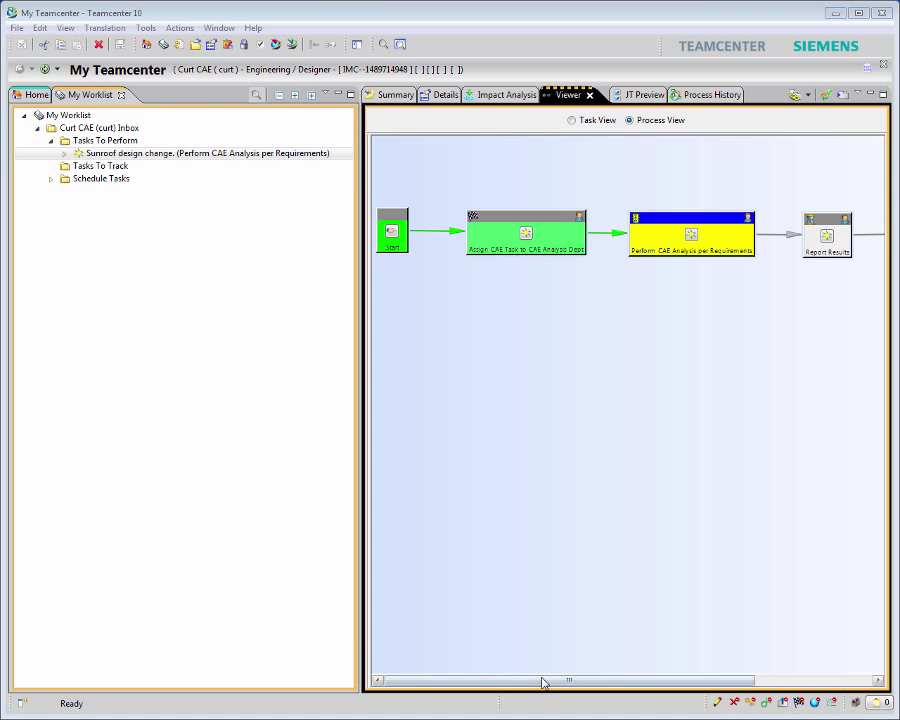
drag(543, 683, 676, 698)
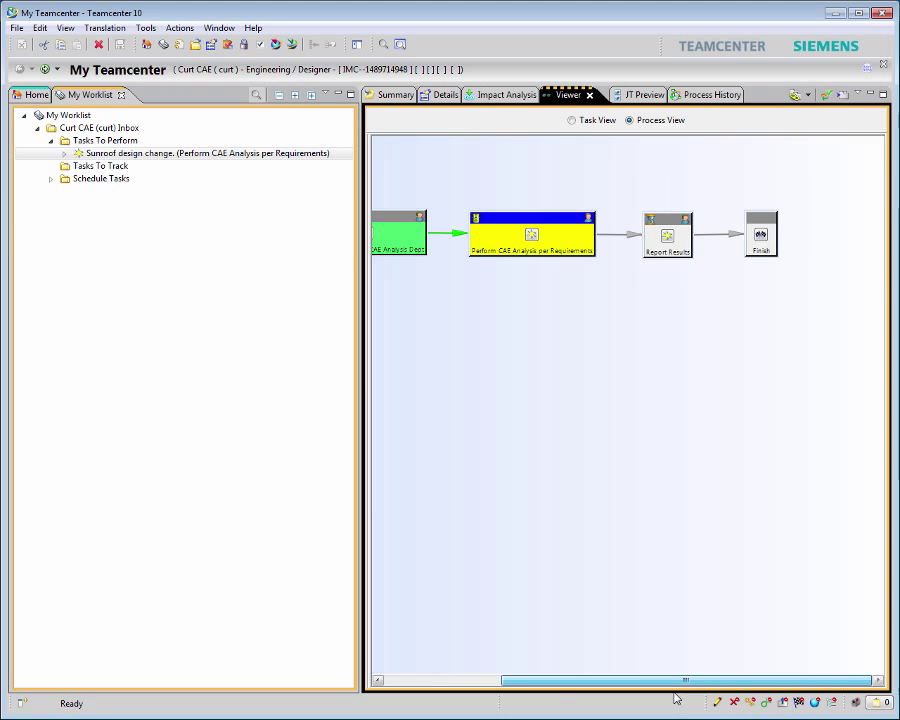
Step: Open the task's Requirements reference document, then collapse the references
click(64, 153)
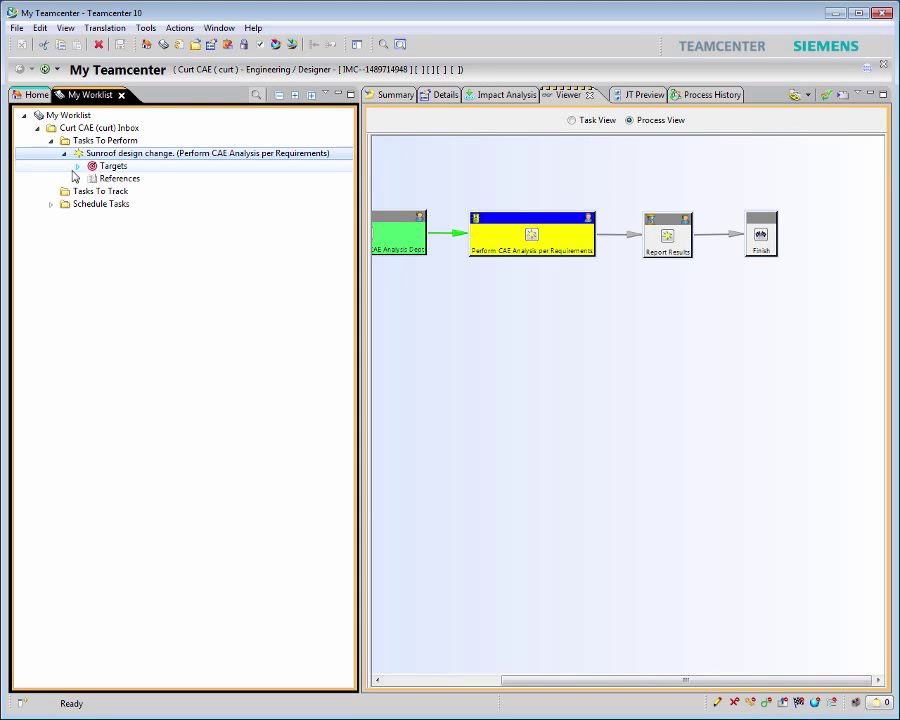
double_click(73, 177)
click(118, 190)
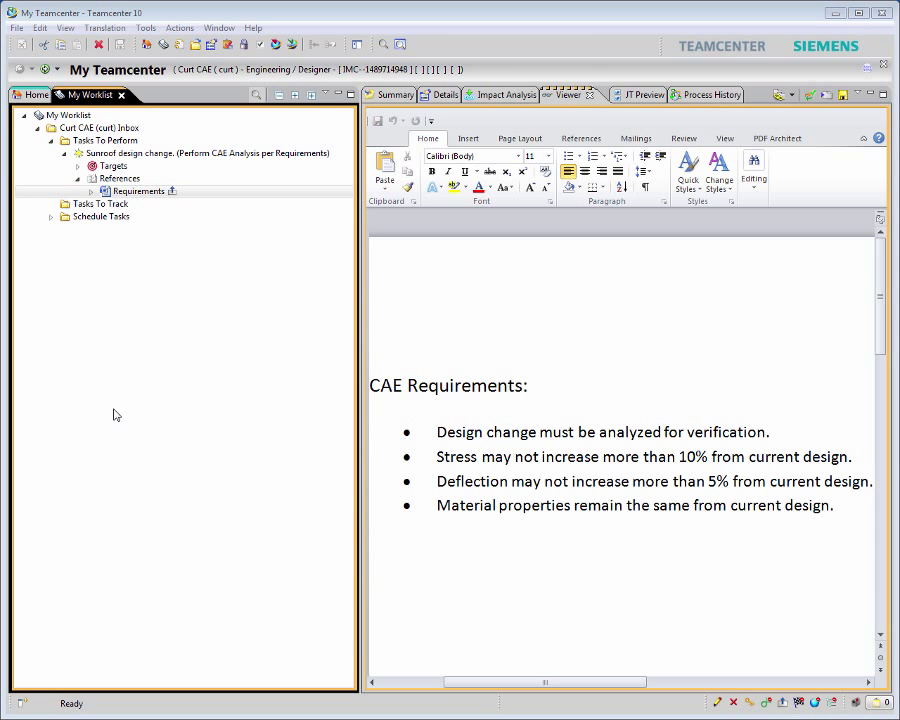
click(77, 178)
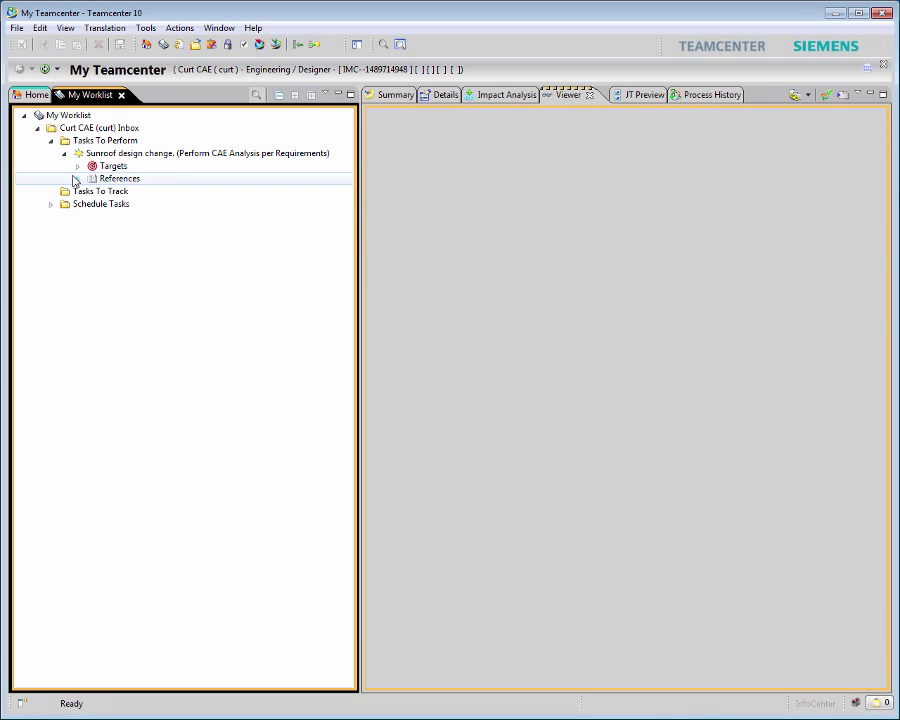
Step: Send target revision 000187/A;1 to CAE Manager
click(77, 166)
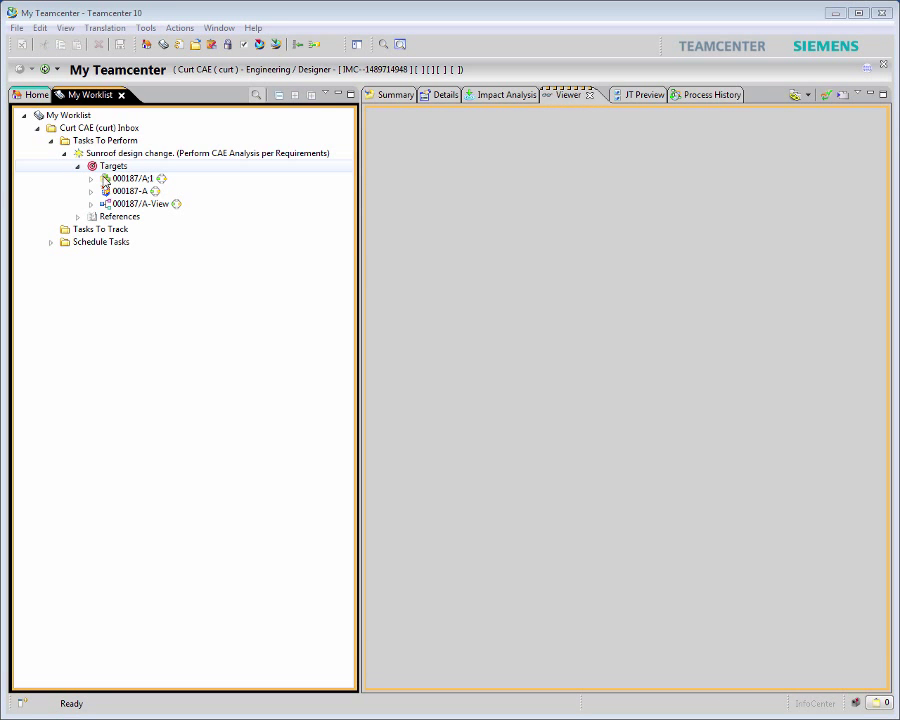
click(120, 179)
right_click(120, 180)
mouse_move(158, 322)
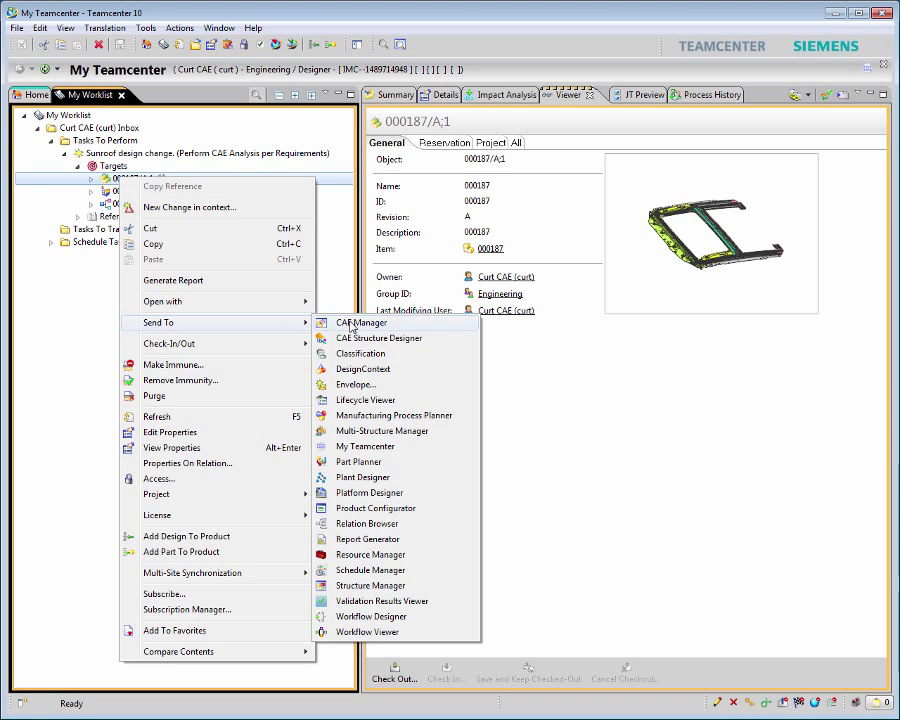
click(330, 323)
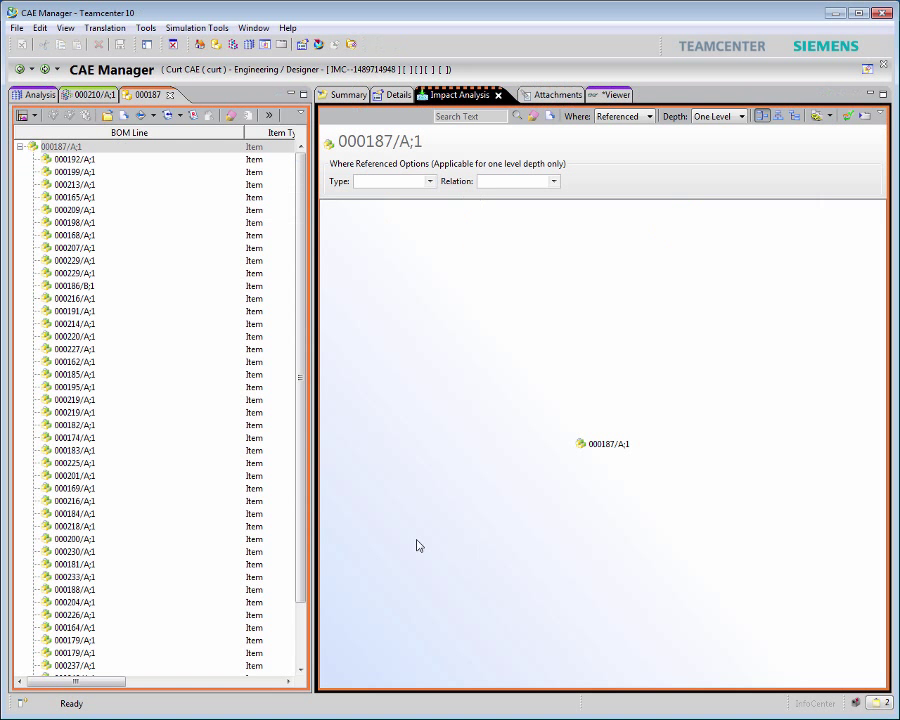
Step: Expand 000187/A;1's where-referenced tree through both workflows, CAE model 000210/A;1 and item 000187
click(609, 448)
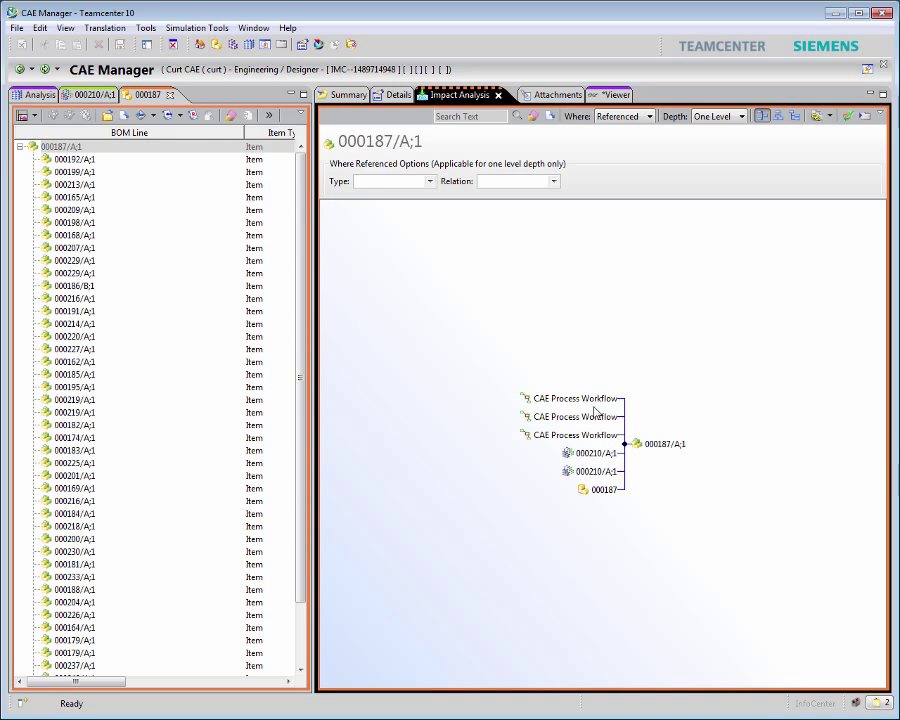
click(590, 400)
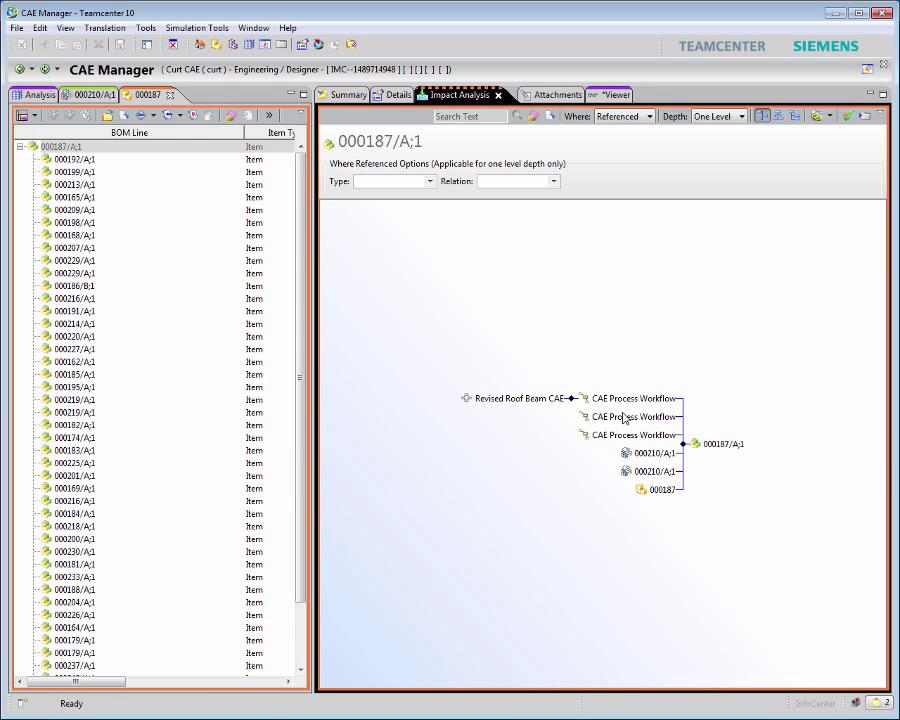
click(626, 419)
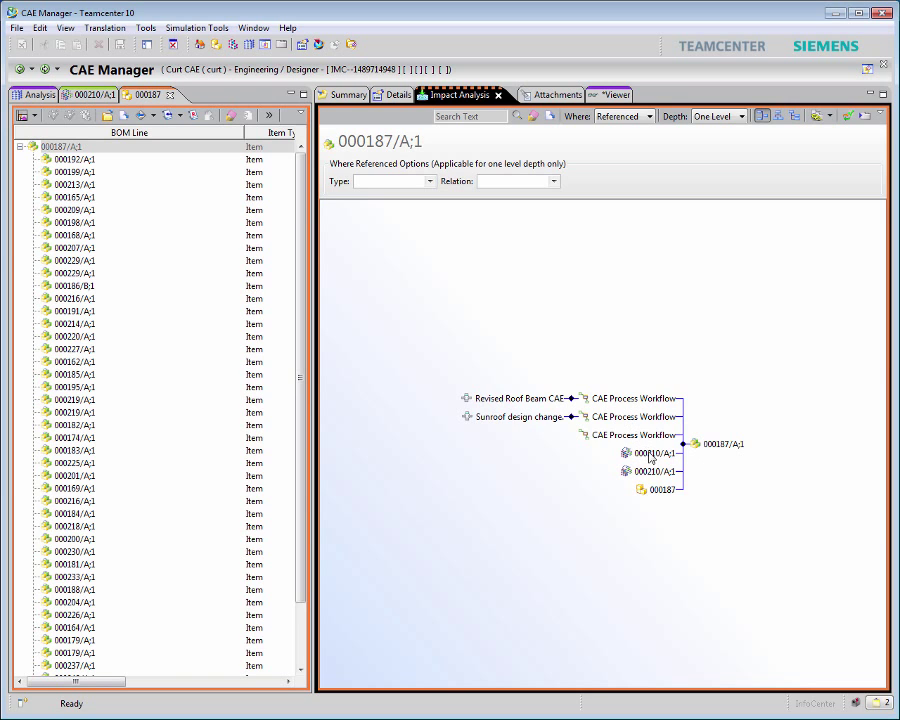
click(652, 454)
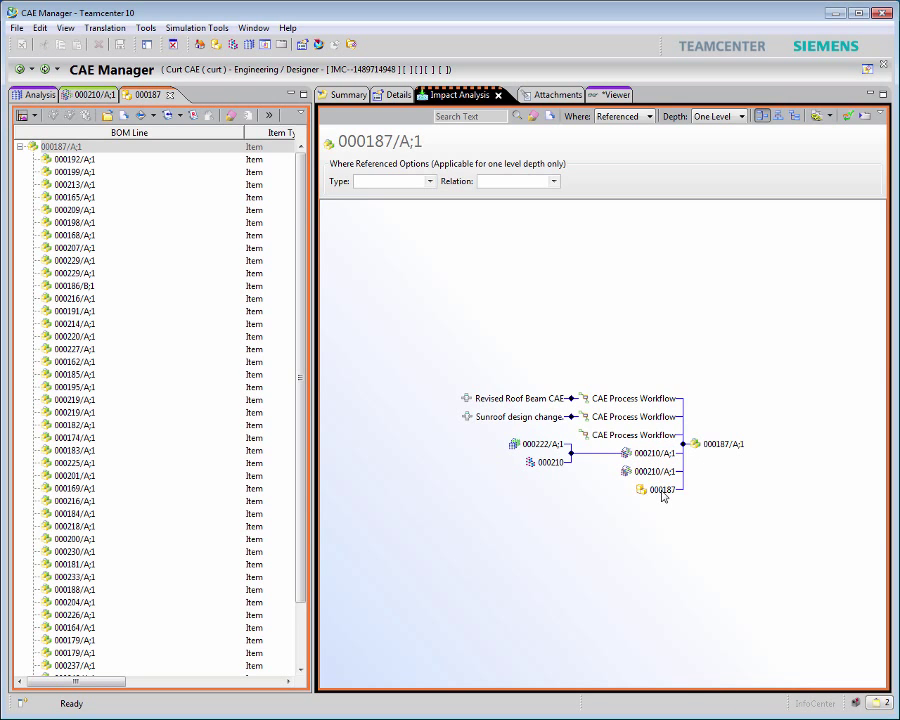
click(662, 492)
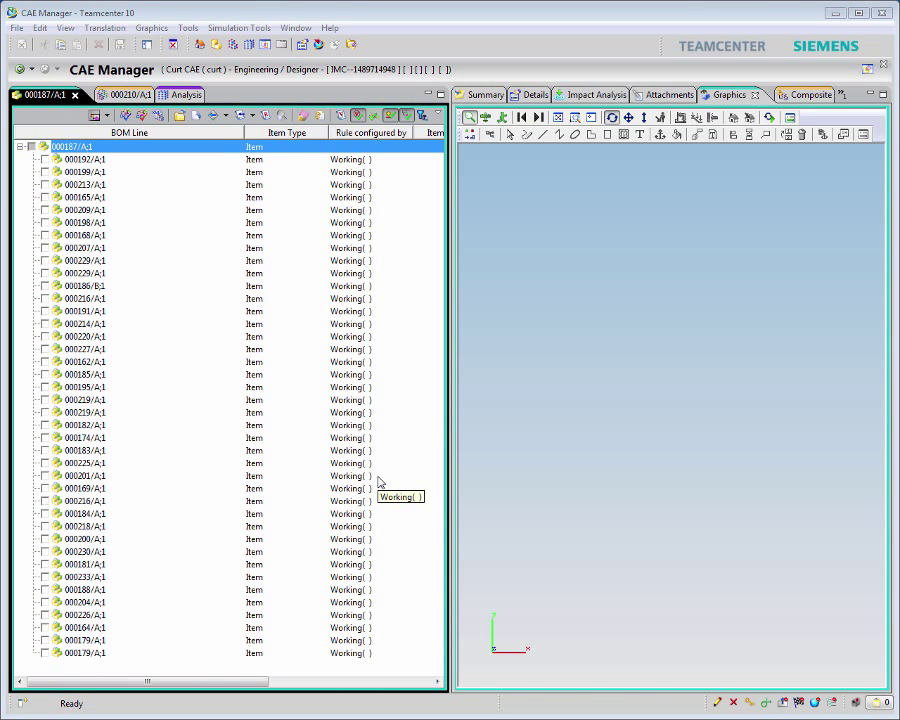
Step: Load the full 000187 assembly into Graphics, then view 000210/A;1's structure in Composite
click(31, 146)
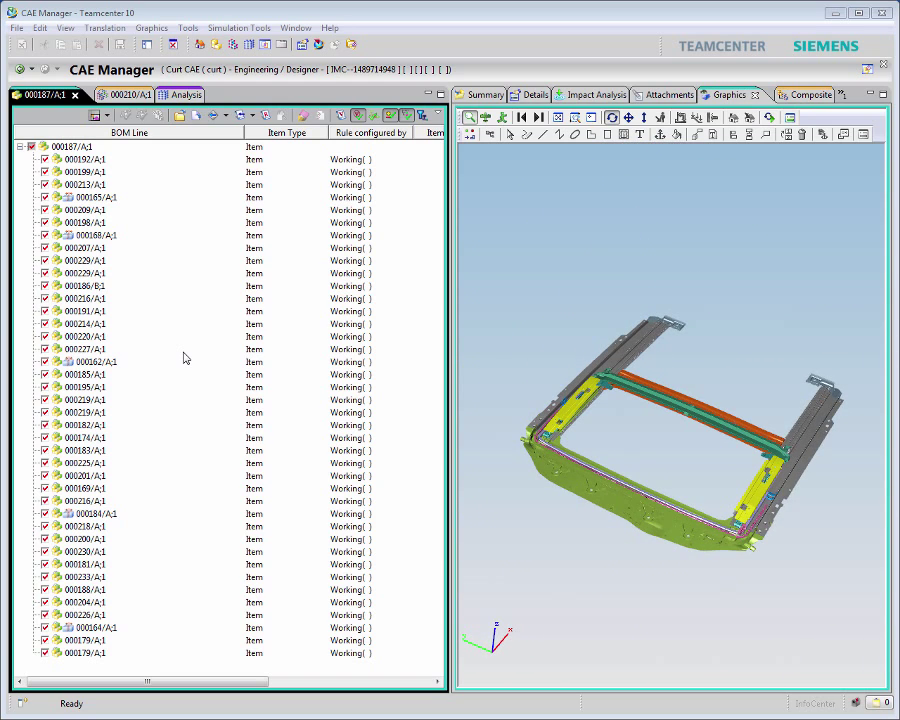
click(118, 94)
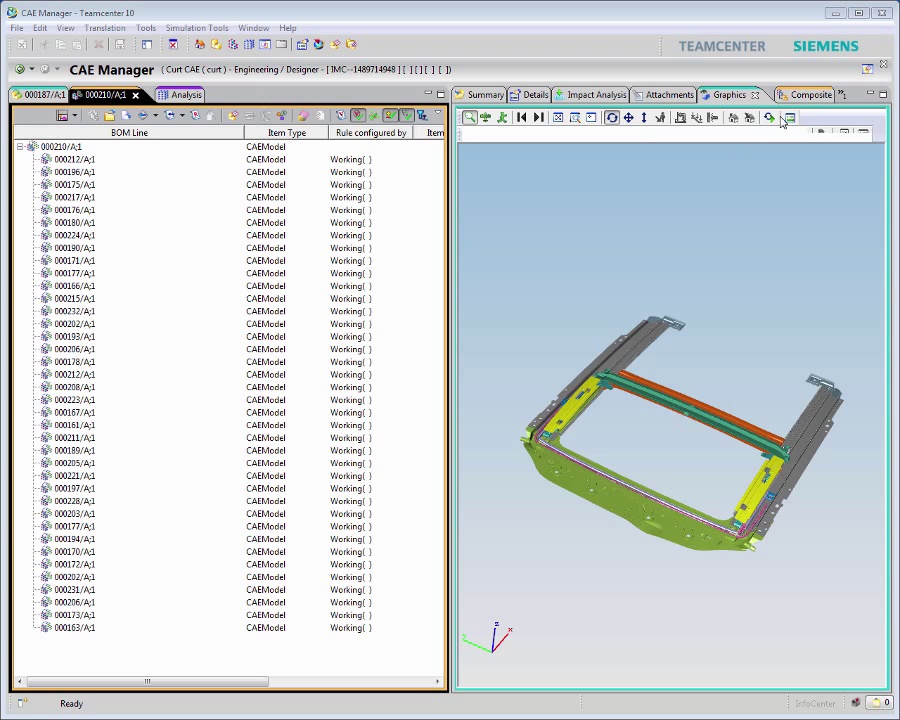
click(802, 95)
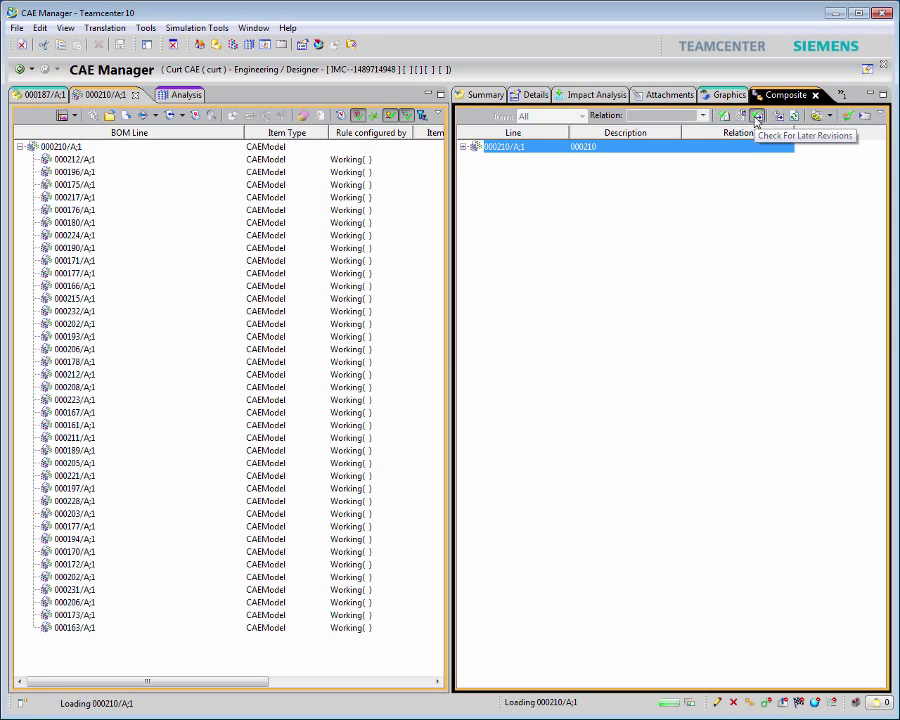
Step: Check CAE model 000210/A;1 for later revisions and expand its entire composite tree
click(757, 117)
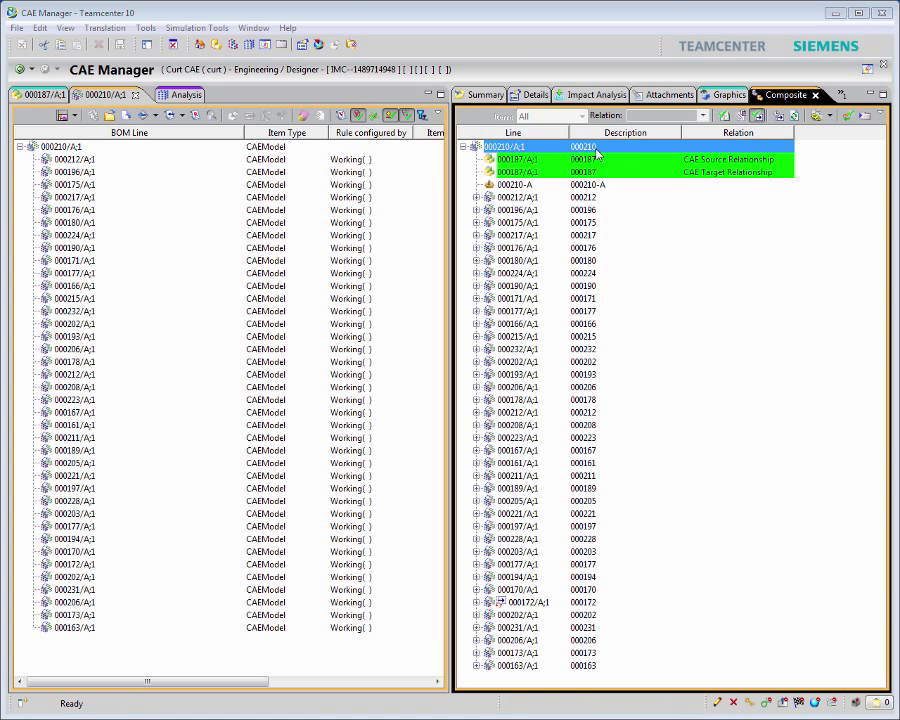
right_click(570, 158)
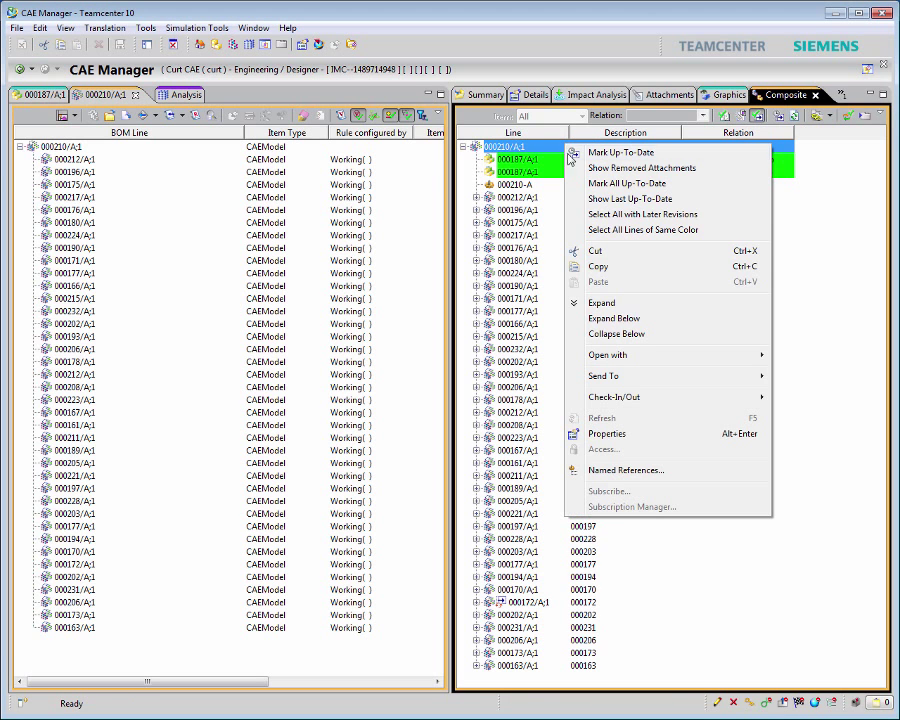
click(600, 318)
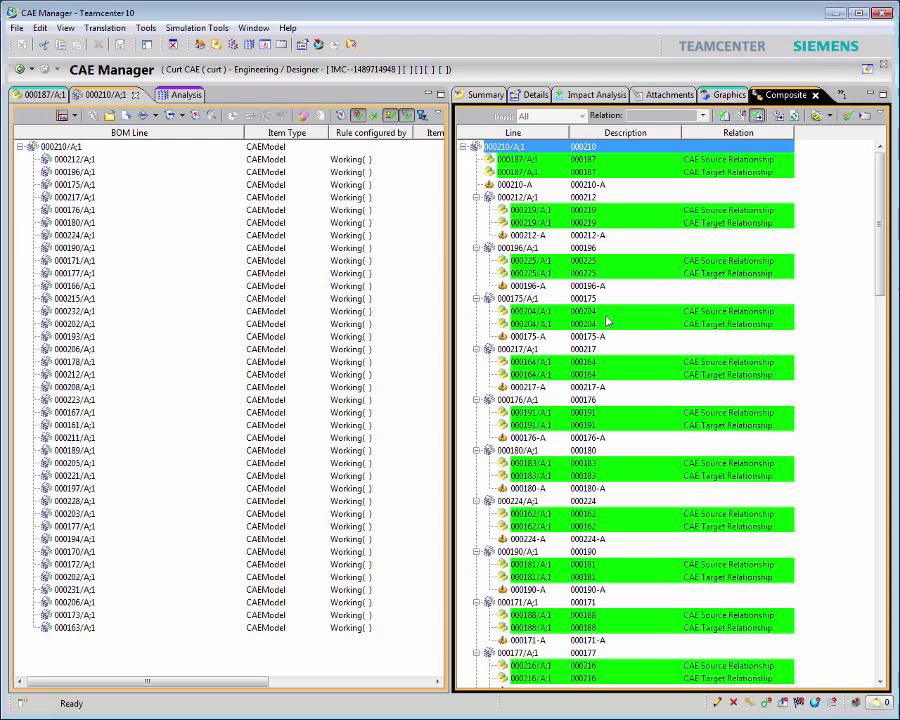
drag(881, 253, 881, 633)
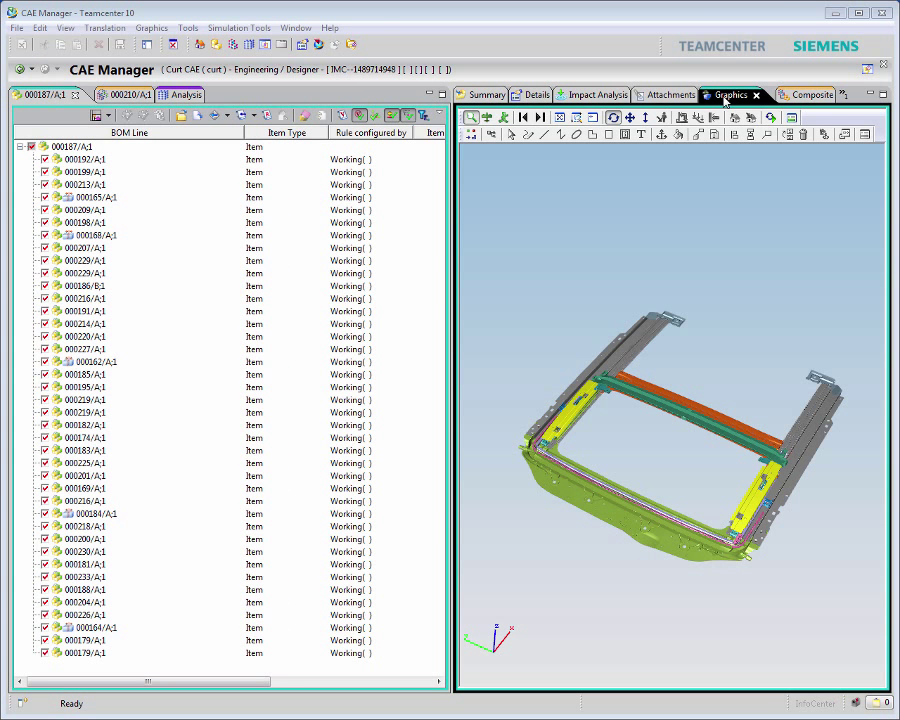
Step: Isolate part 000186/B:1 with View Selected and zoom in to inspect it
click(90, 286)
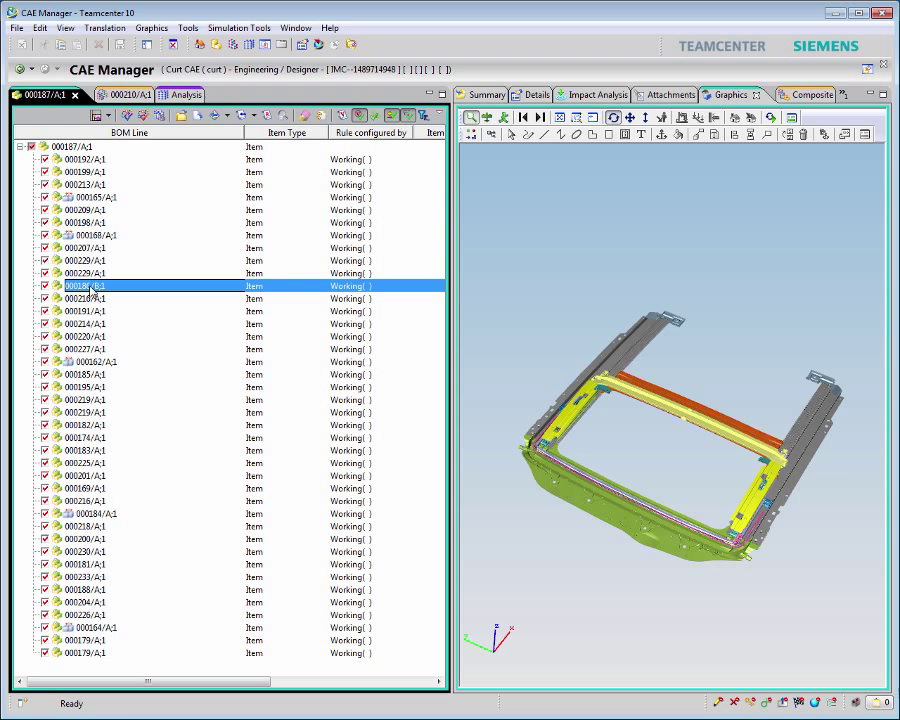
right_click(539, 245)
click(580, 306)
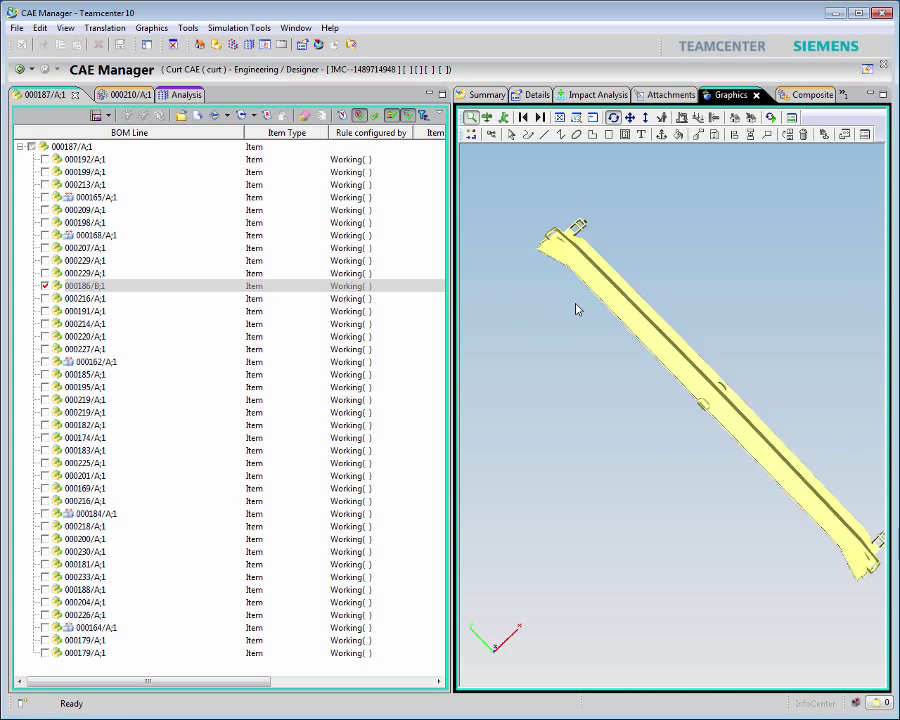
scroll(576, 309, up, 3)
scroll(576, 309, up, 1)
scroll(576, 309, up, 2)
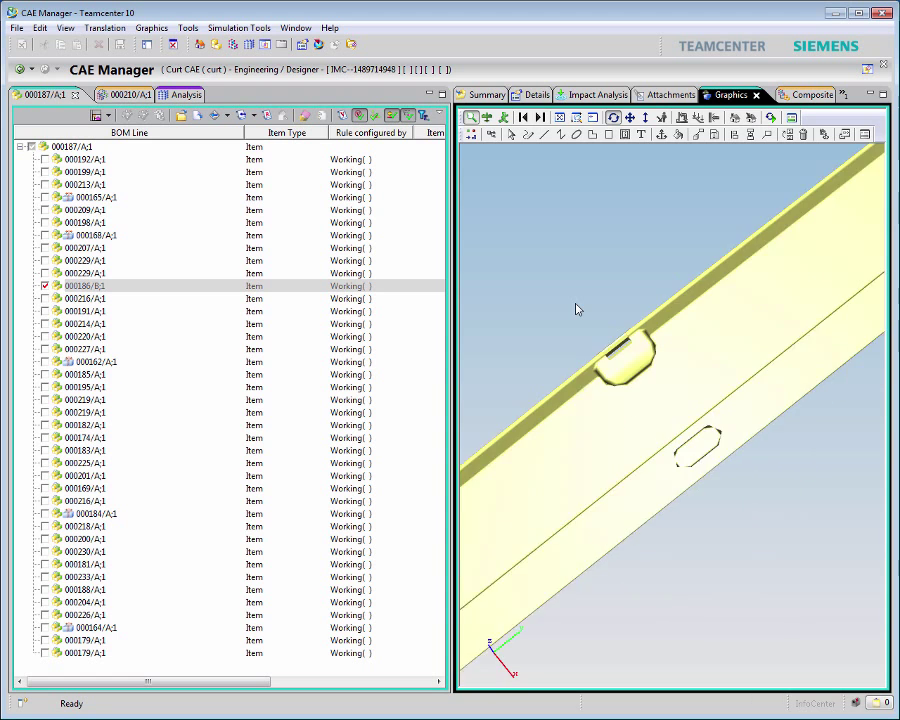
scroll(576, 309, up, 1)
scroll(576, 309, down, 2)
scroll(576, 309, down, 2)
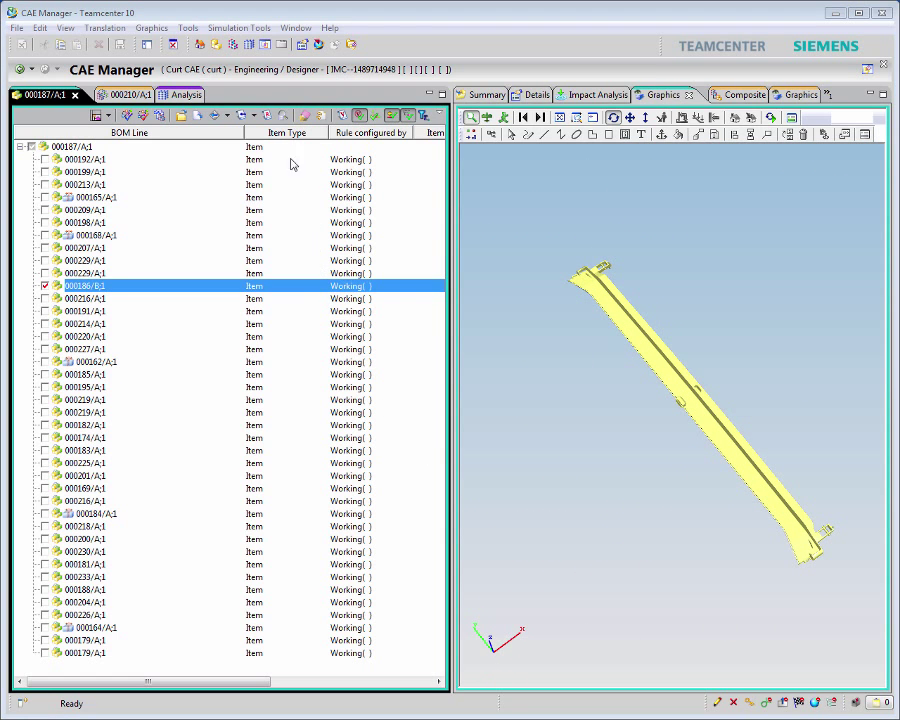
Step: Run Batch_Mesher on 000186/B with the progress monitor shown, closing it once complete
click(240, 29)
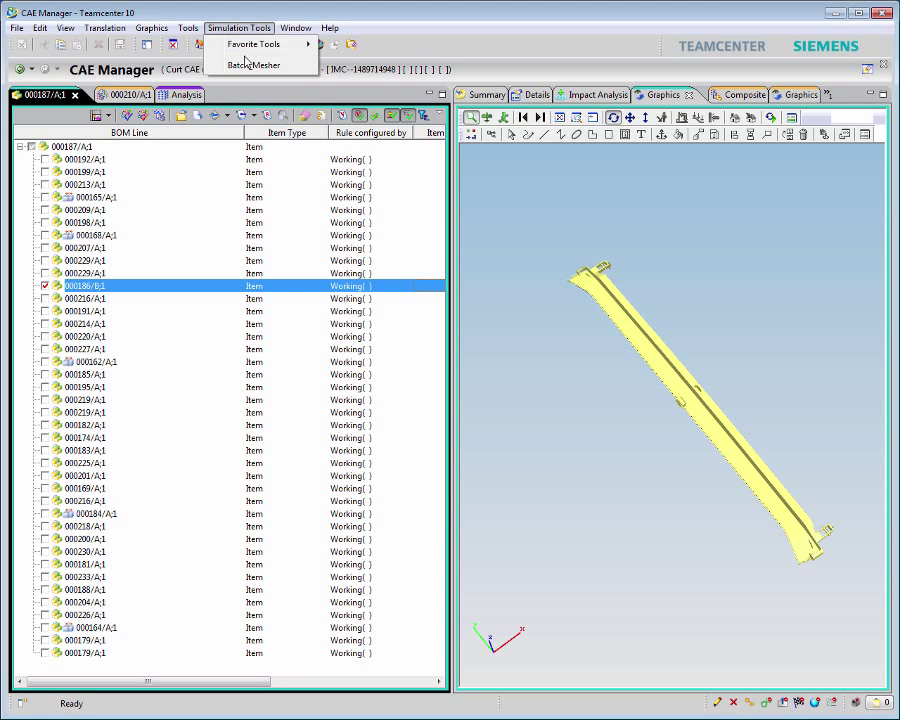
click(246, 66)
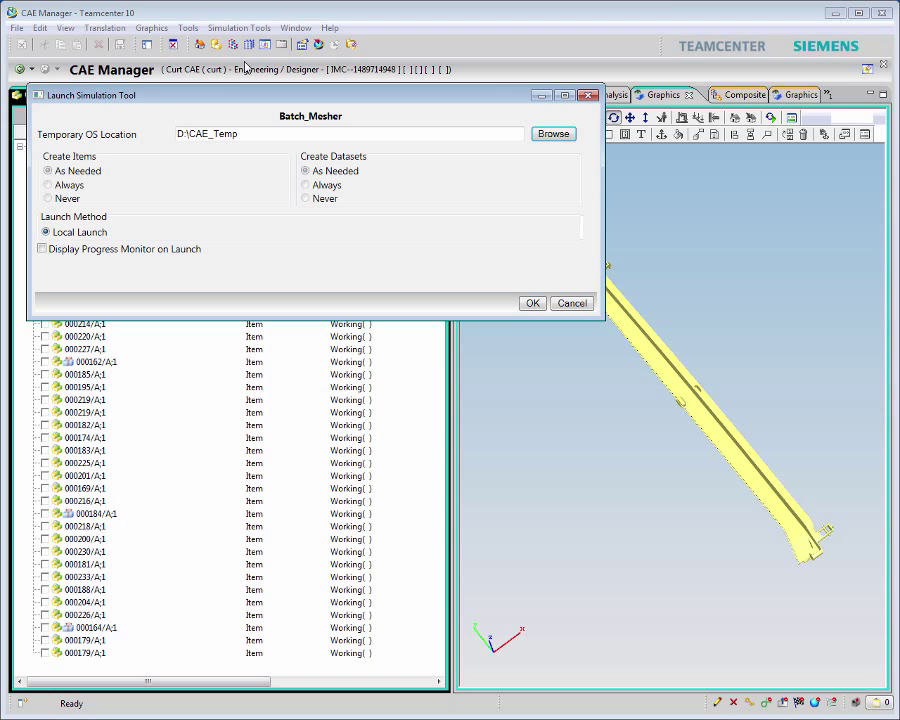
click(42, 249)
click(533, 304)
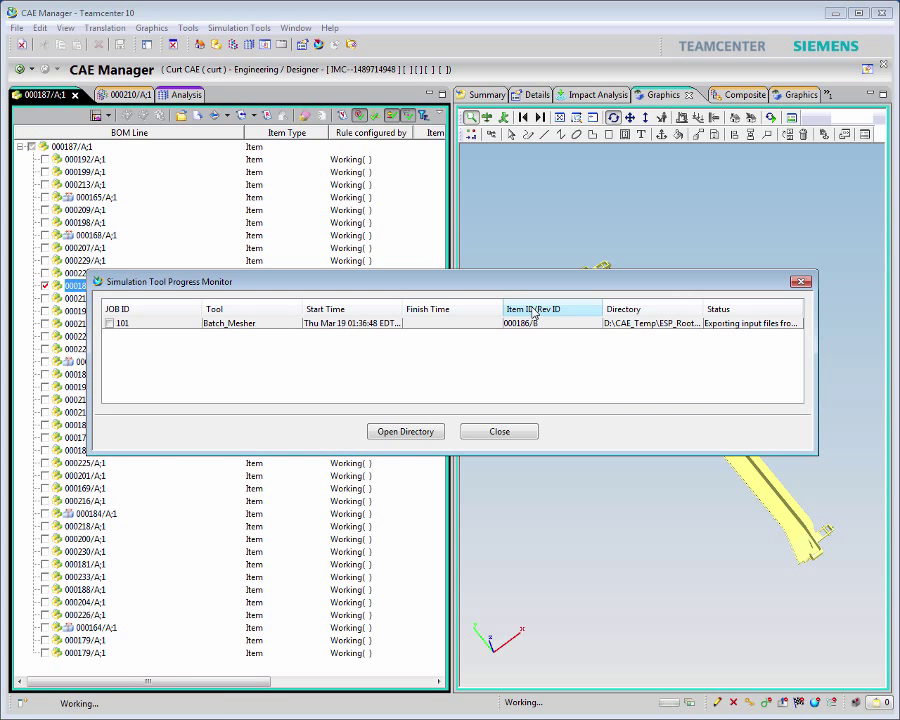
click(486, 432)
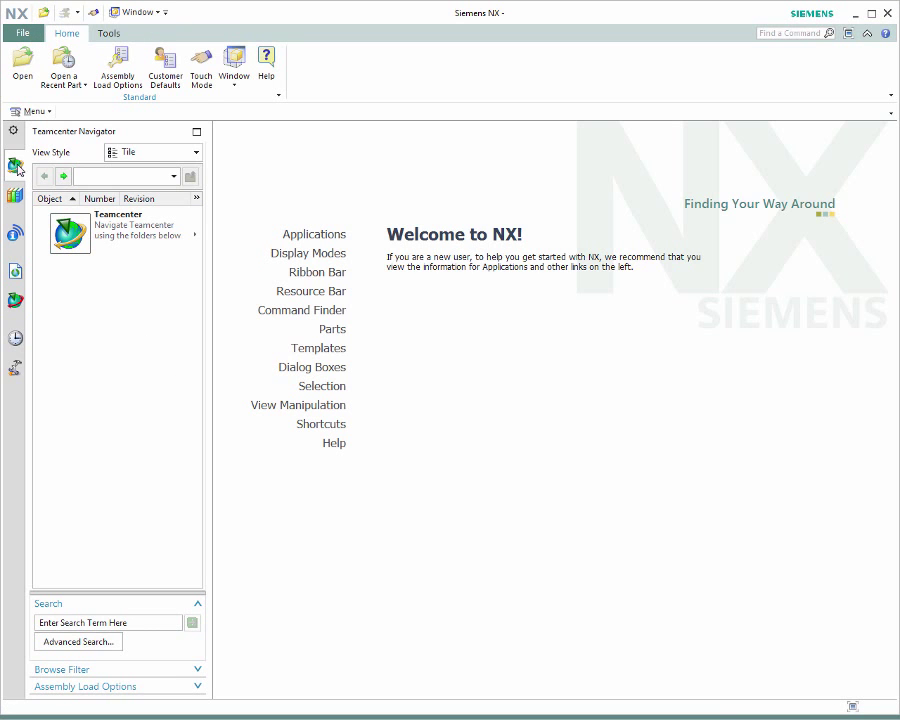
Step: Open the assembly FEM from Home > CAE in the Teamcenter Navigator and zoom in
click(116, 230)
click(104, 288)
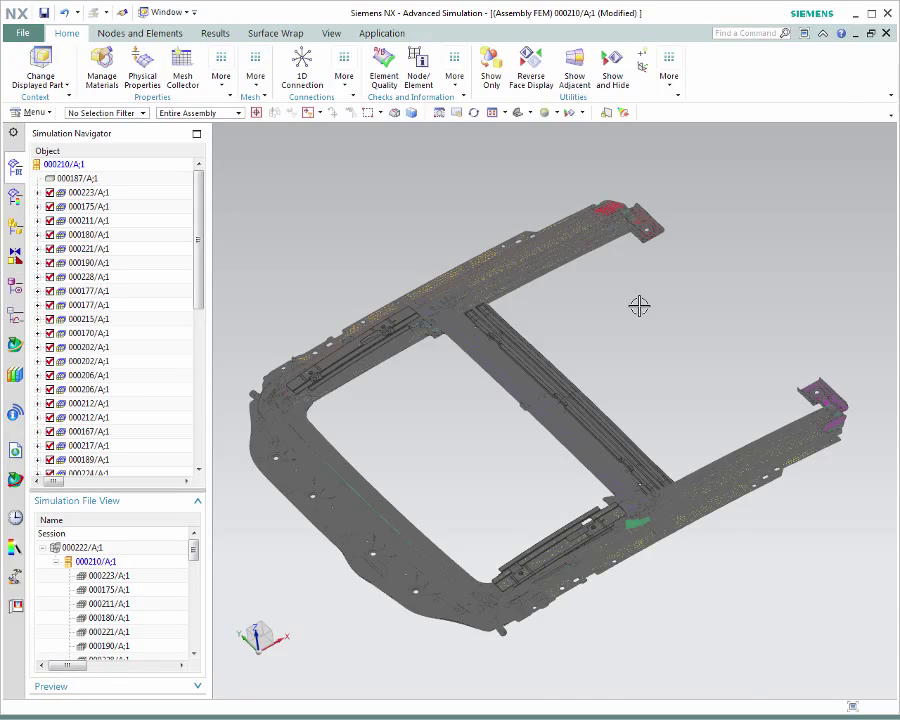
scroll(639, 305, up, 2)
scroll(639, 305, up, 3)
scroll(639, 305, up, 2)
scroll(639, 305, up, 2)
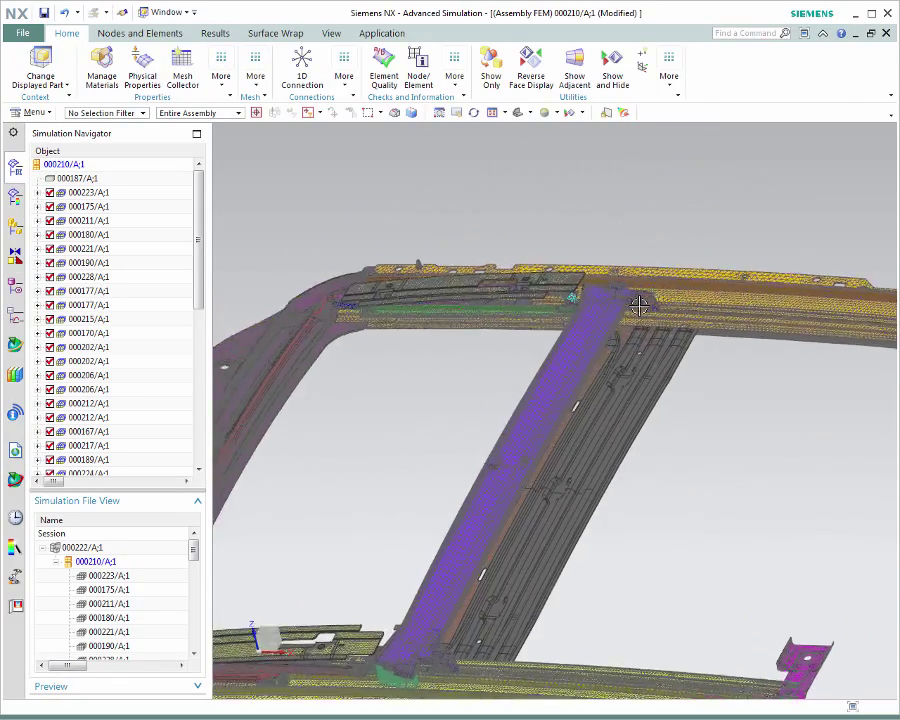
scroll(639, 305, up, 2)
scroll(639, 305, up, 2)
scroll(639, 305, up, 2)
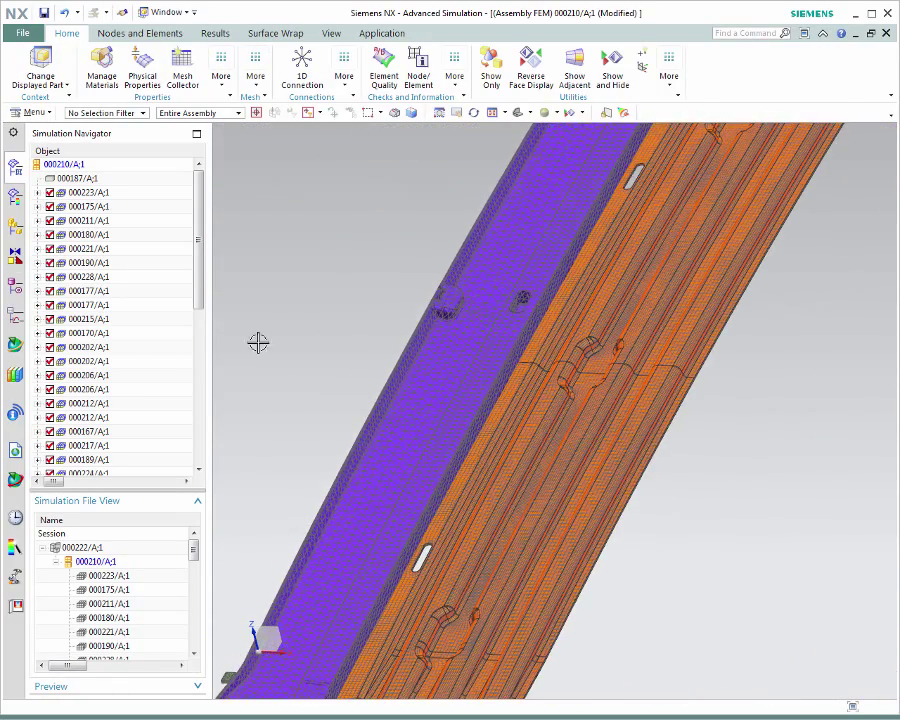
Step: Select the purple cross-beam and make component 000172 the displayed part
click(443, 355)
drag(198, 244, 194, 344)
right_click(151, 320)
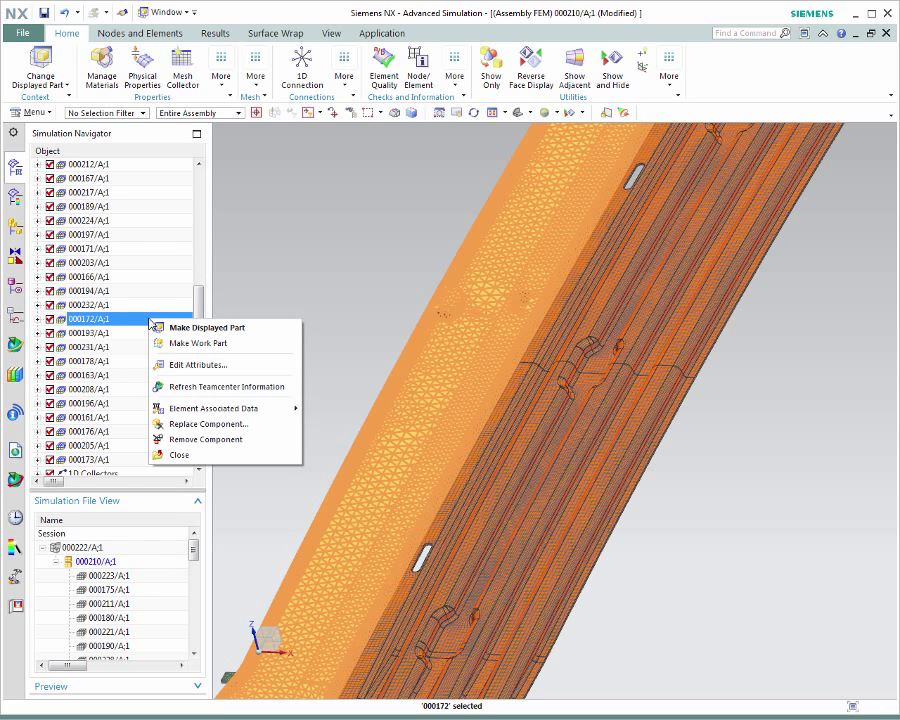
click(165, 327)
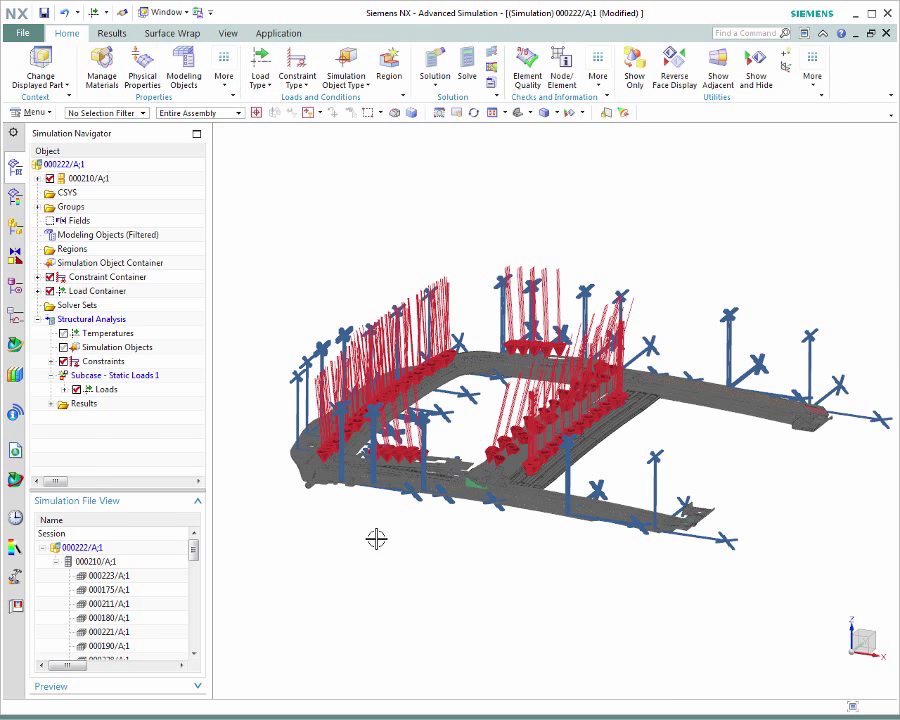
Step: Clone Structural Analysis, rename the copy 'Impact of Design Change', and solve it
right_click(92, 319)
click(118, 370)
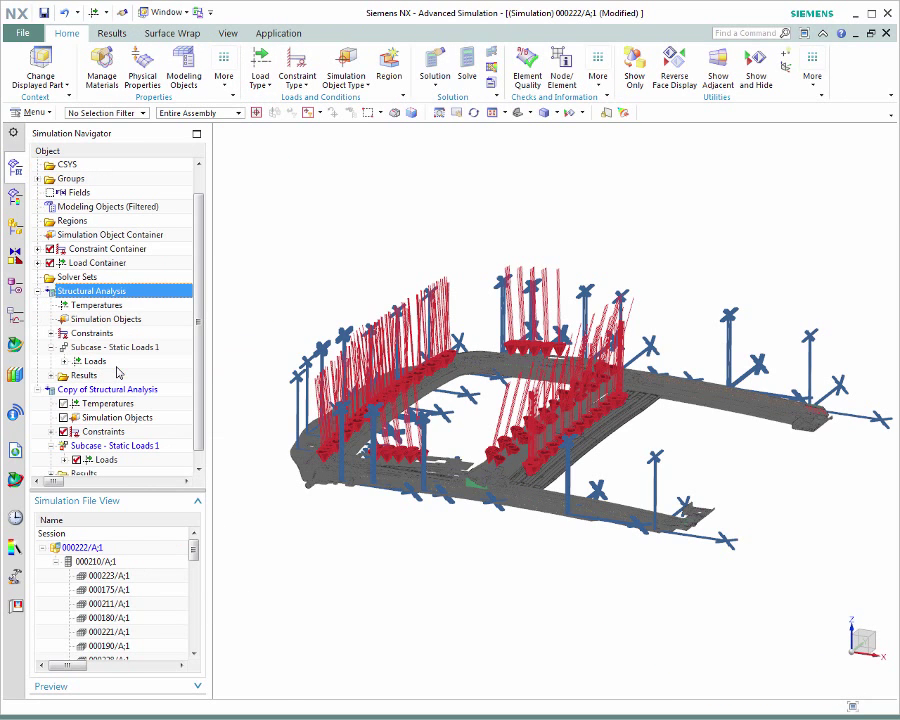
right_click(112, 392)
click(138, 459)
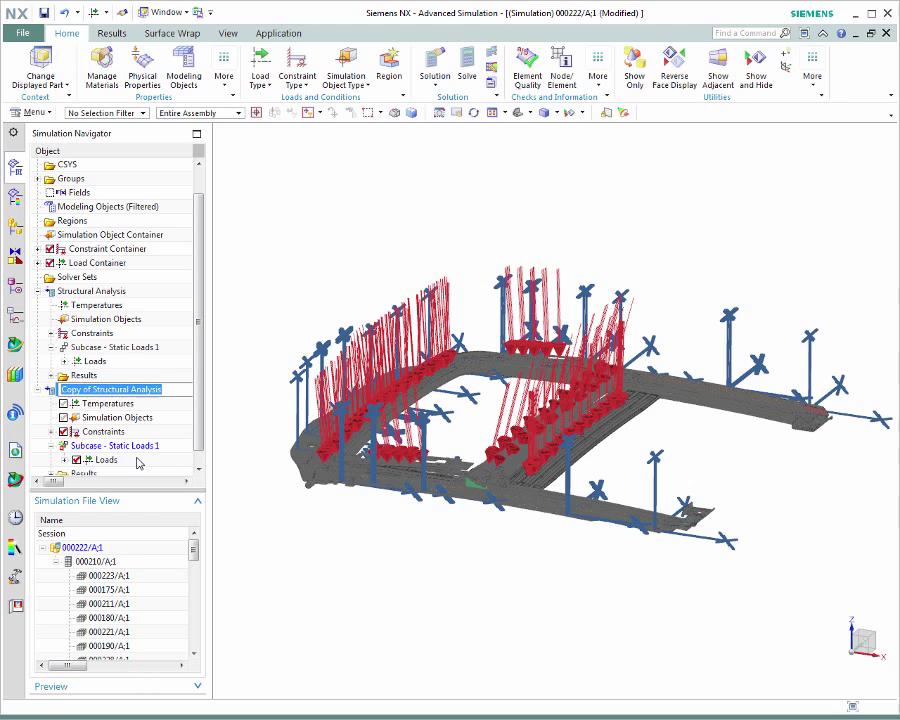
text(Impact of Design Change)
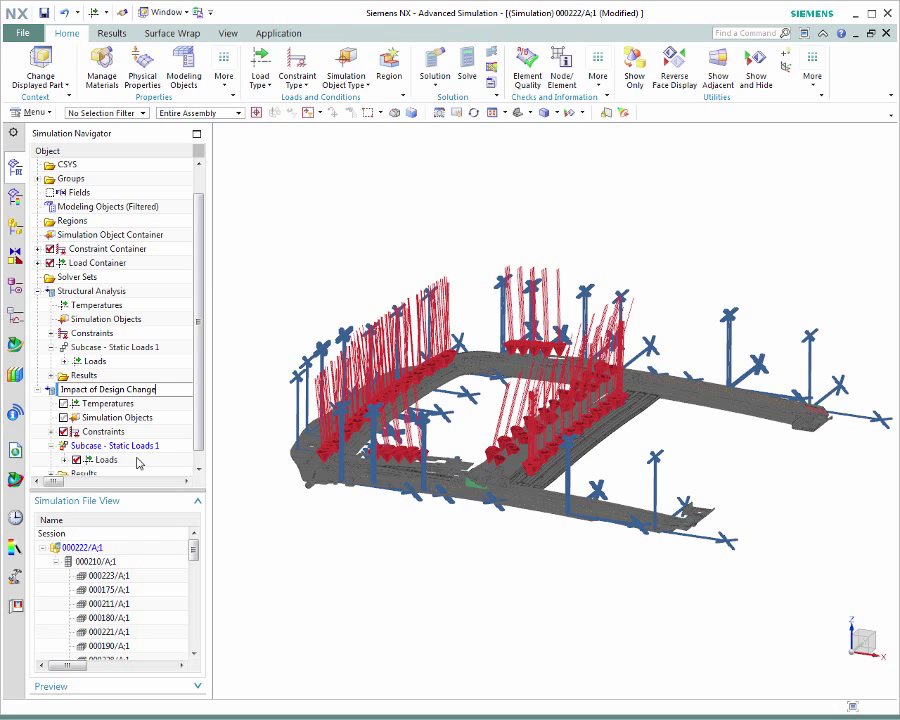
key(Return)
right_click(120, 390)
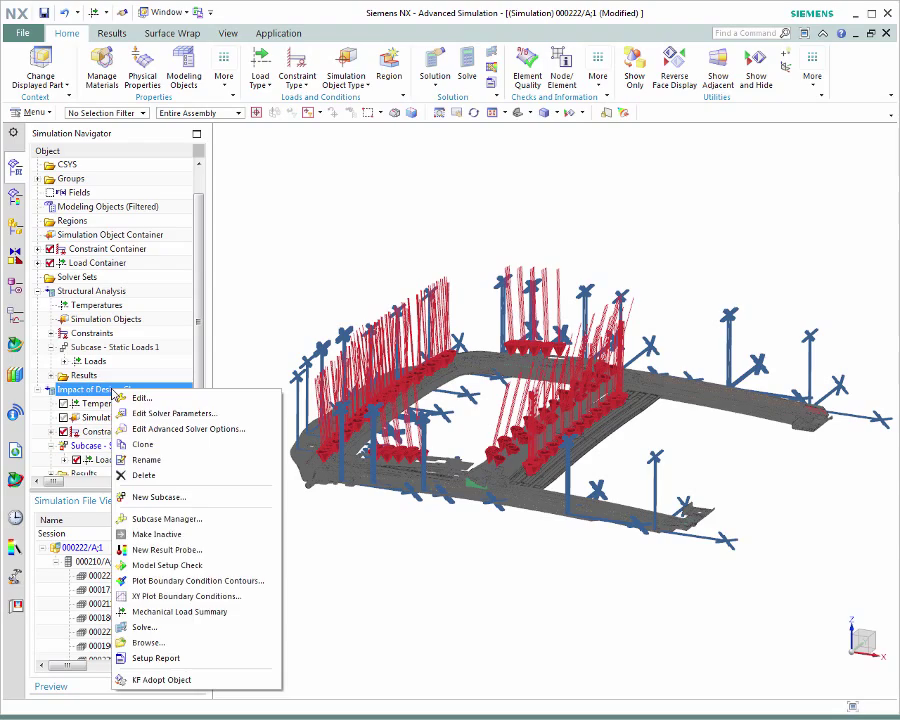
click(130, 403)
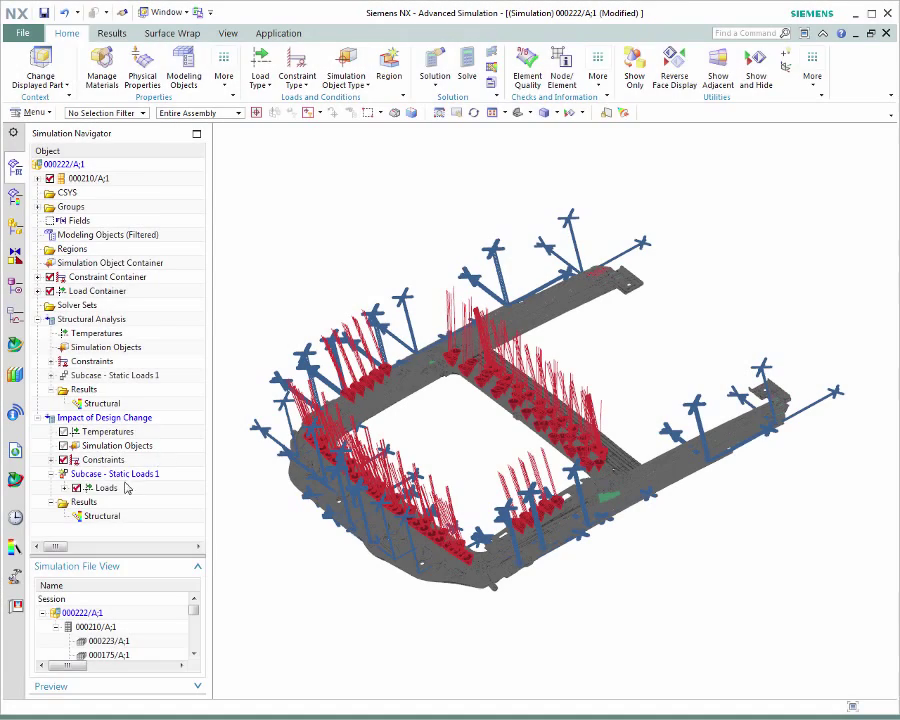
Step: Plot the new solution's nodal displacement Magnitude using the Displacement template
double_click(104, 512)
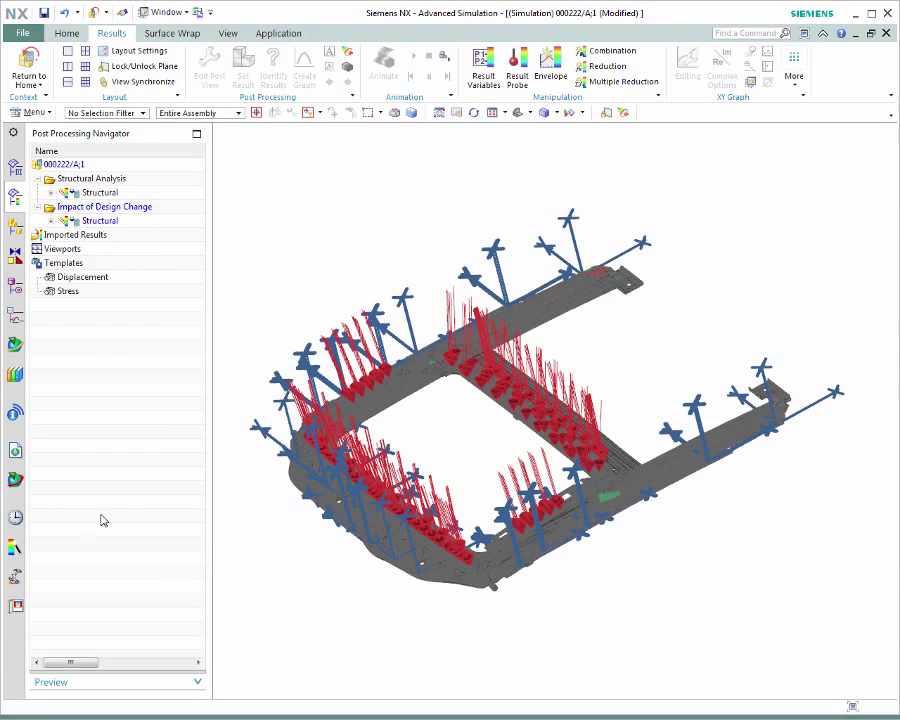
click(51, 220)
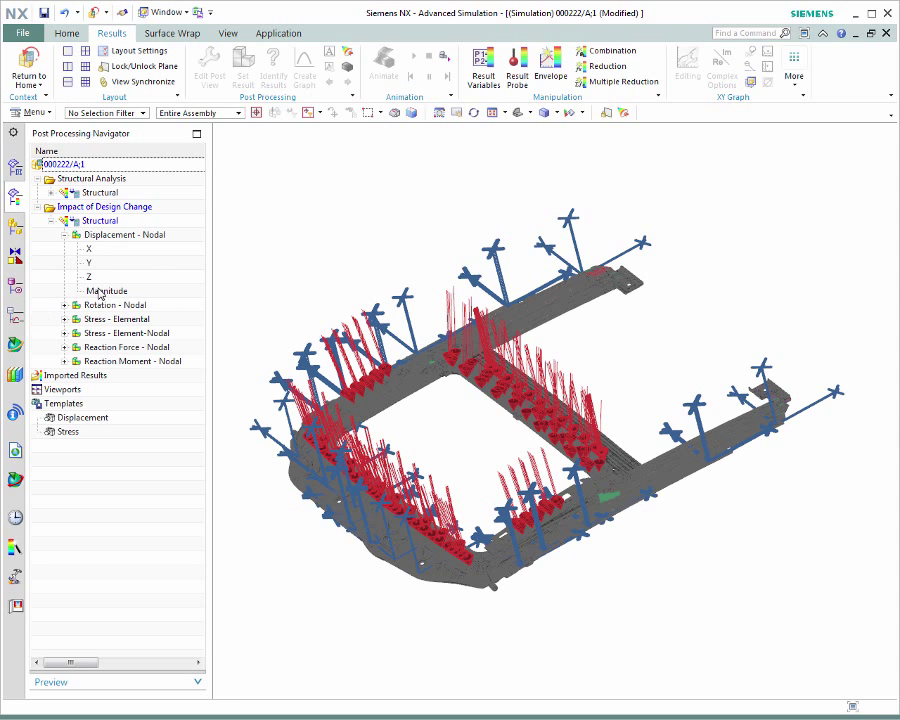
double_click(99, 292)
drag(80, 447, 575, 358)
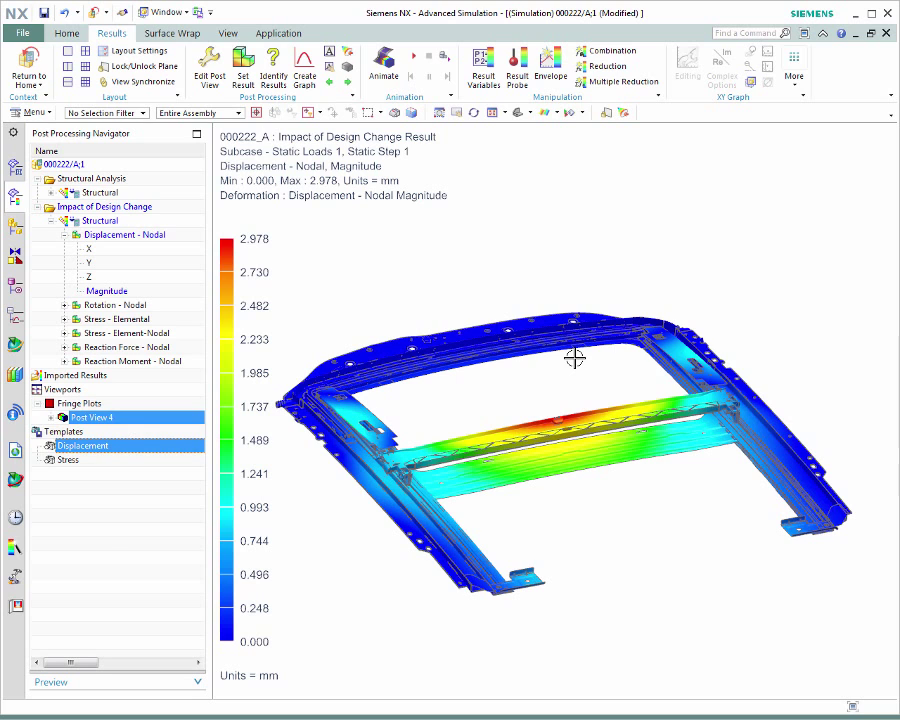
right_click(110, 417)
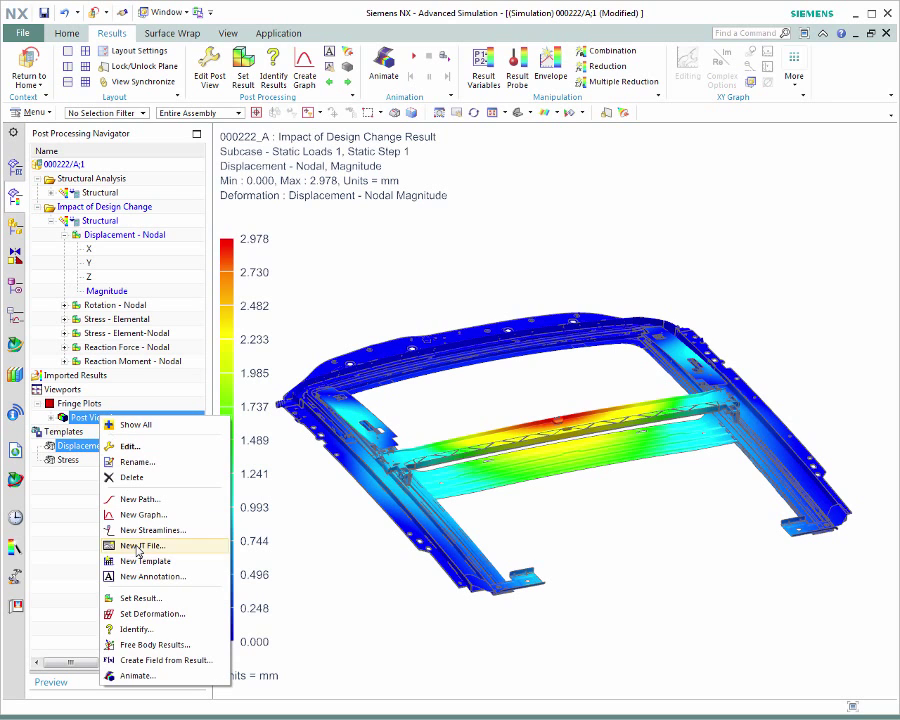
key(Escape)
click(22, 203)
Step: Create a report for Impact of Design Change and add the displacement plot as Image1
right_click(101, 418)
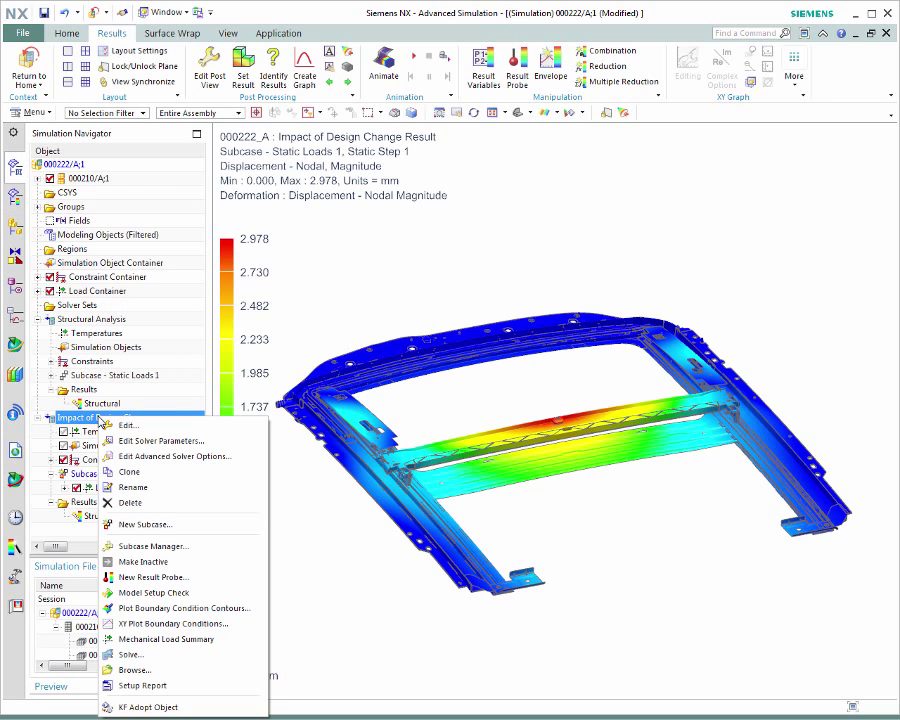
click(134, 686)
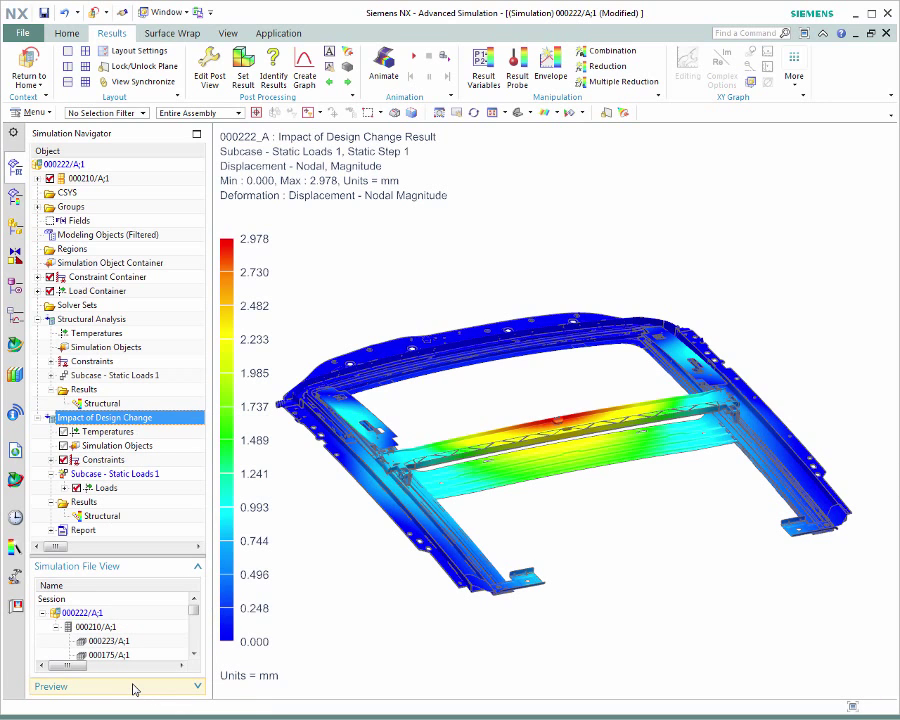
click(51, 530)
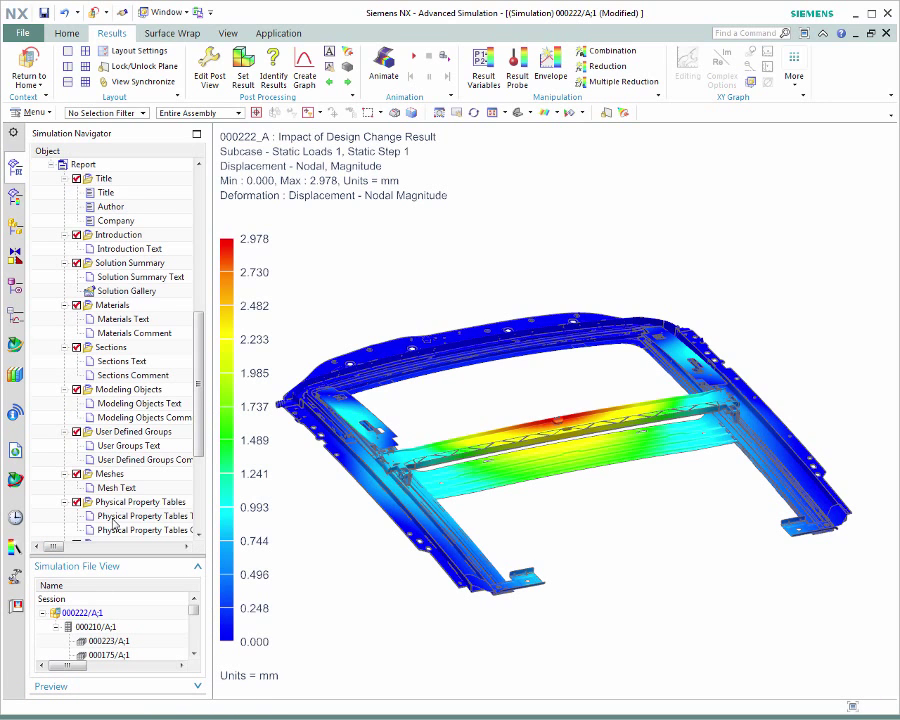
scroll(115, 522, down, 3)
scroll(115, 521, down, 2)
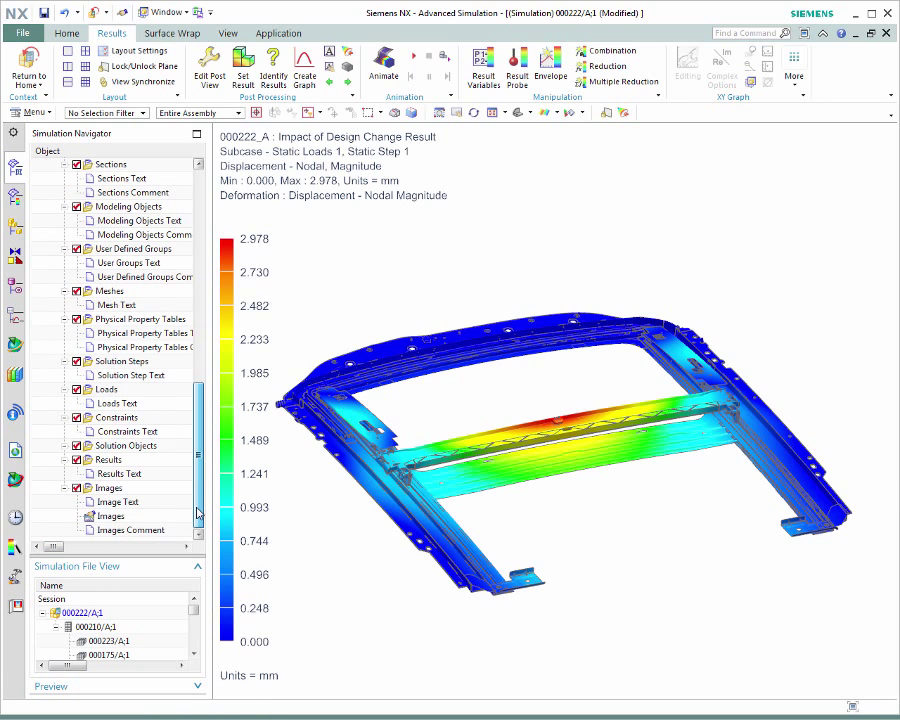
right_click(115, 521)
click(143, 549)
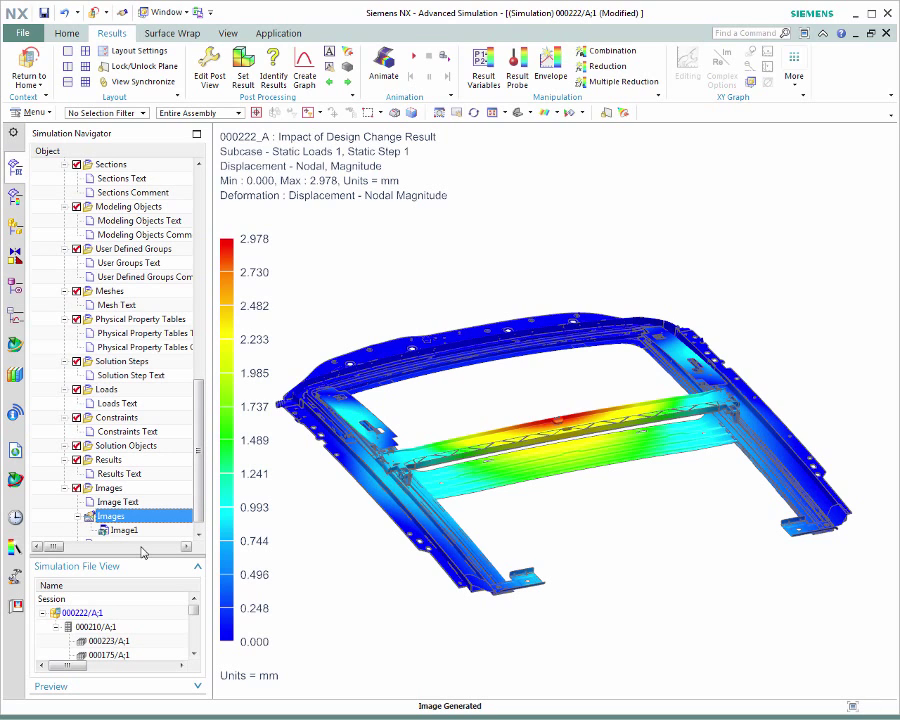
Step: Apply the Stress template to show averaged element-nodal von Mises stress on a 0–125 MPa scale
click(14, 199)
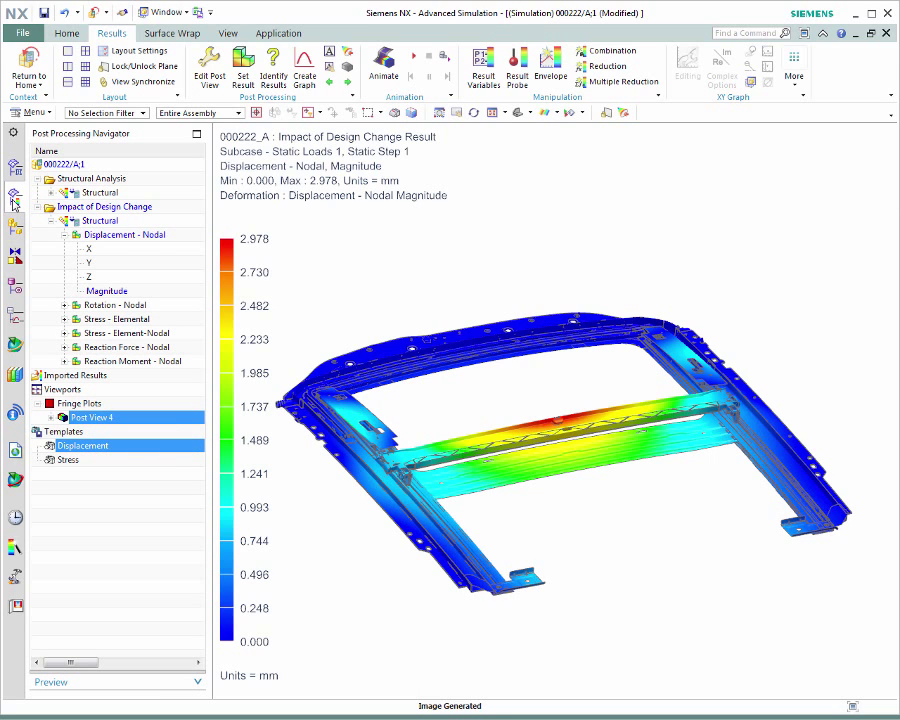
click(63, 460)
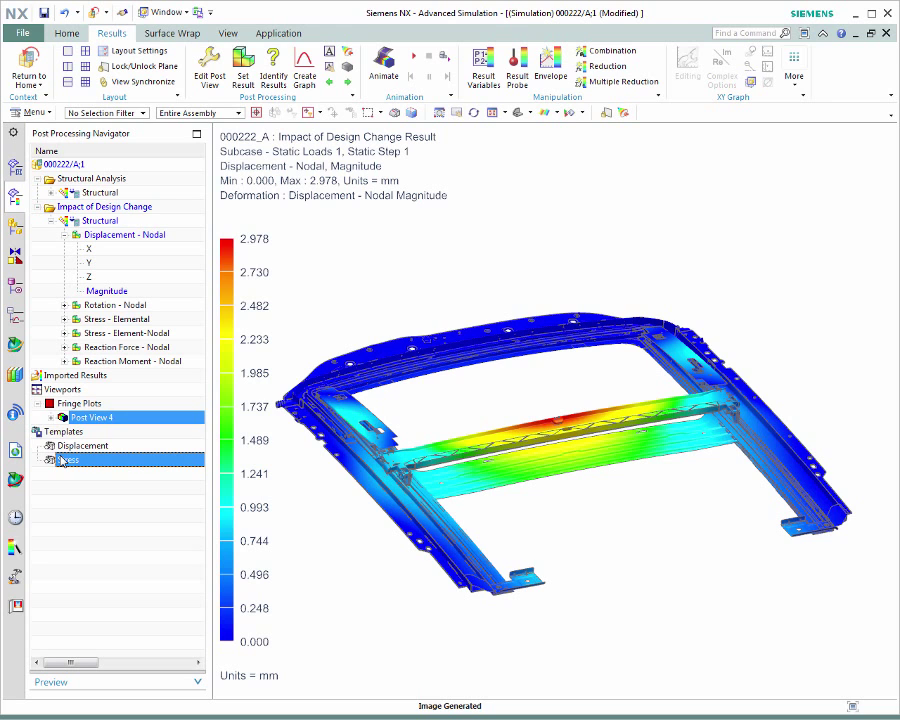
drag(63, 460, 405, 278)
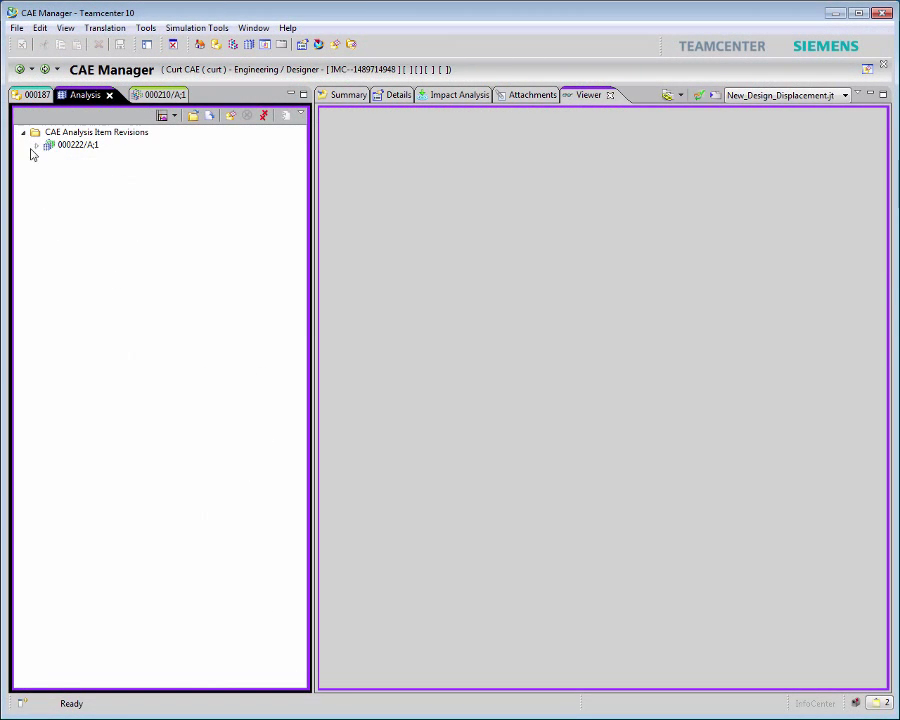
Step: Show 000222/A;1's CAE Results Images and add a new markup layer, Layer1
click(36, 146)
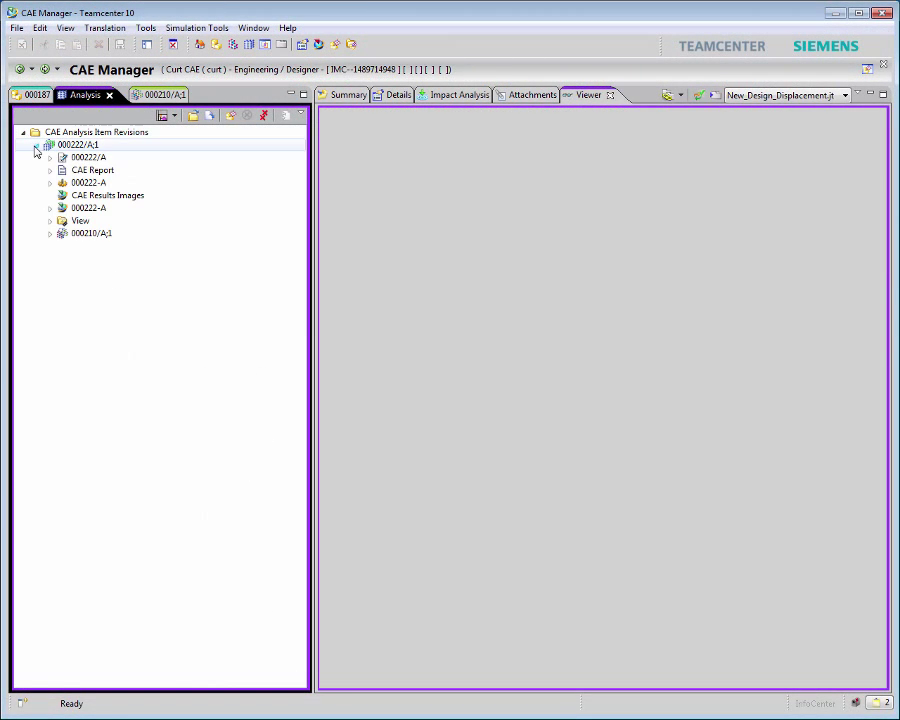
click(93, 196)
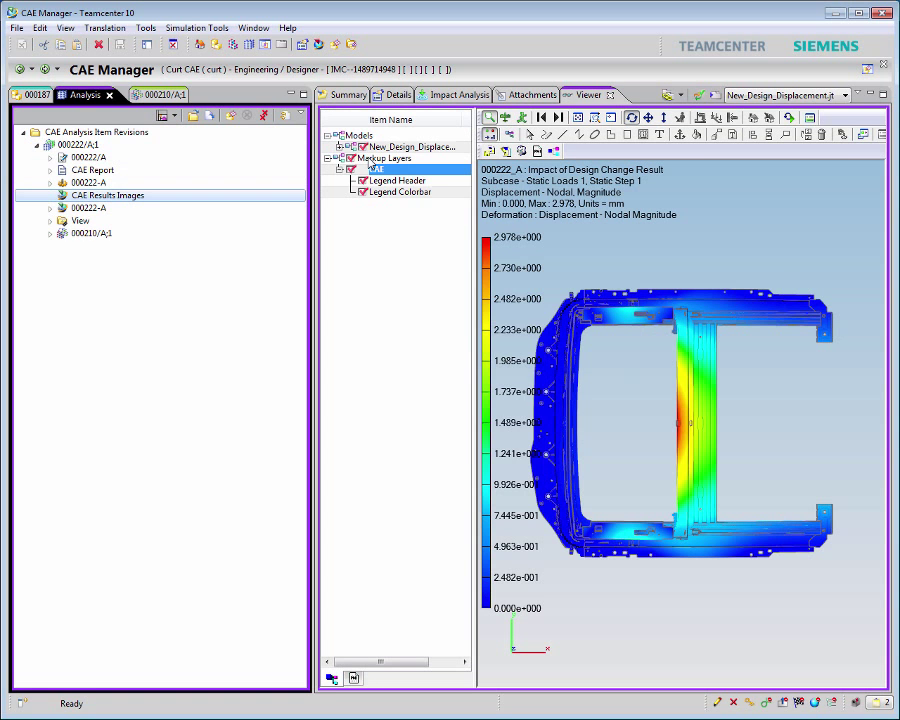
right_click(397, 172)
click(430, 178)
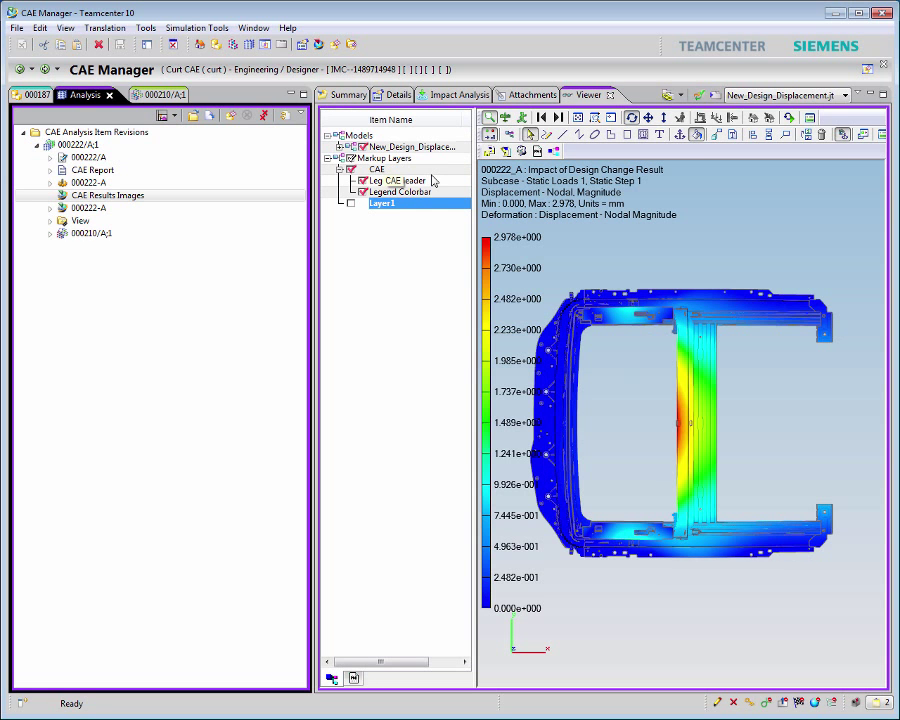
Step: Place a size-16 text note 'Displacement reduced by ~0.3 mm' on the cross beam
click(661, 140)
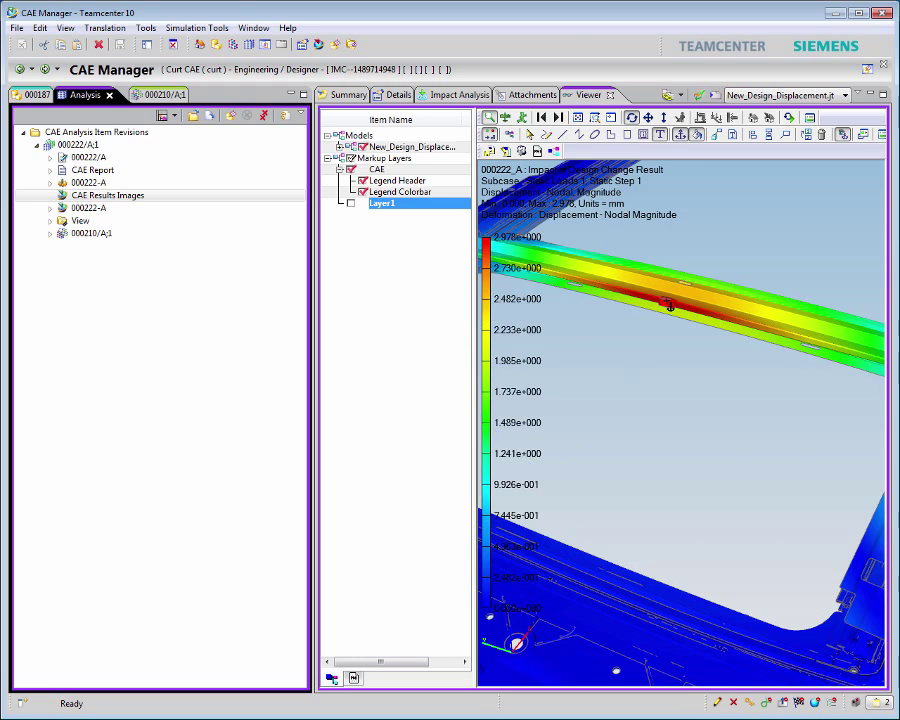
click(670, 305)
text(Displacement reduced by ~0)
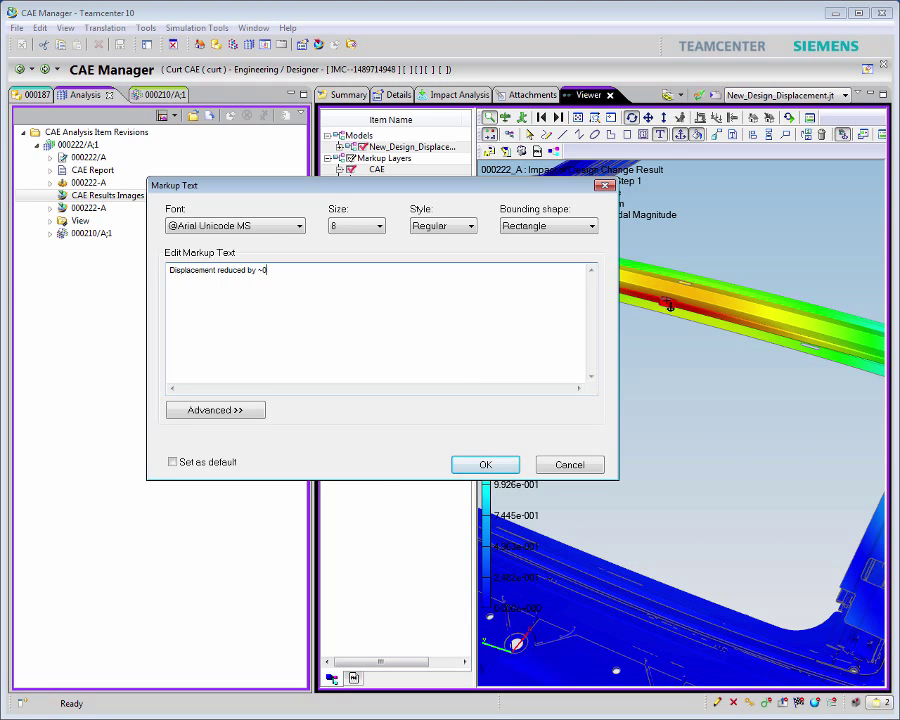
text(.3 mm)
click(370, 226)
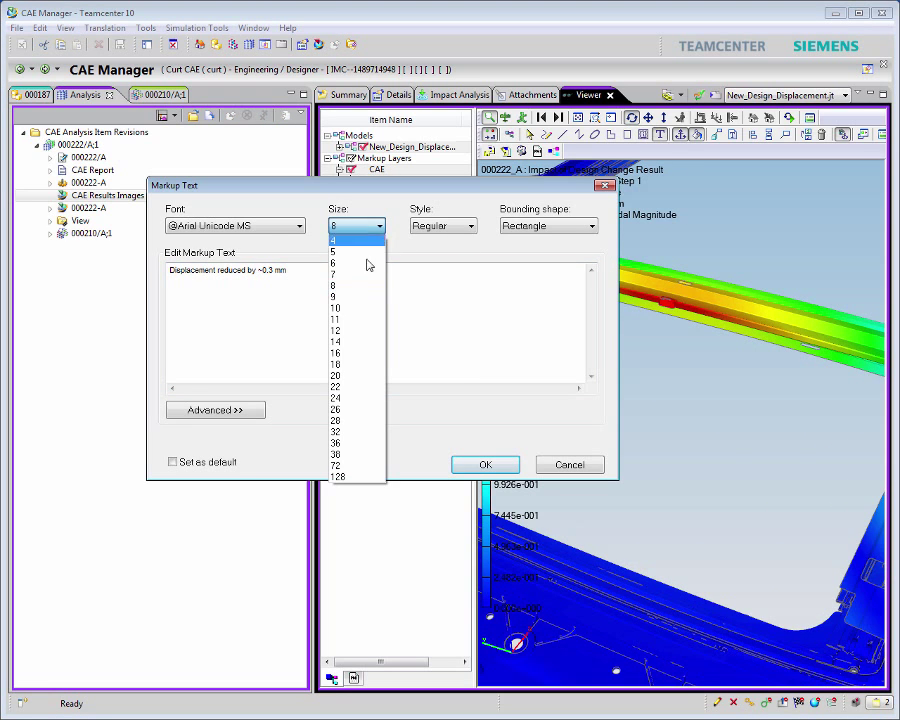
click(367, 352)
click(484, 464)
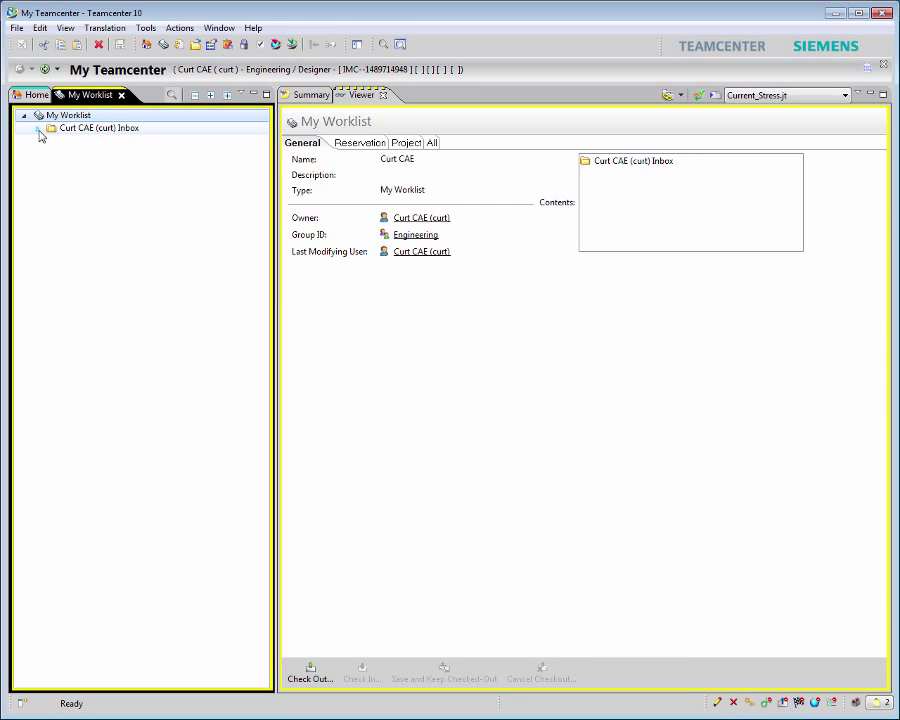
Step: Paste the results images and report into the sunroof task's References folder
click(38, 129)
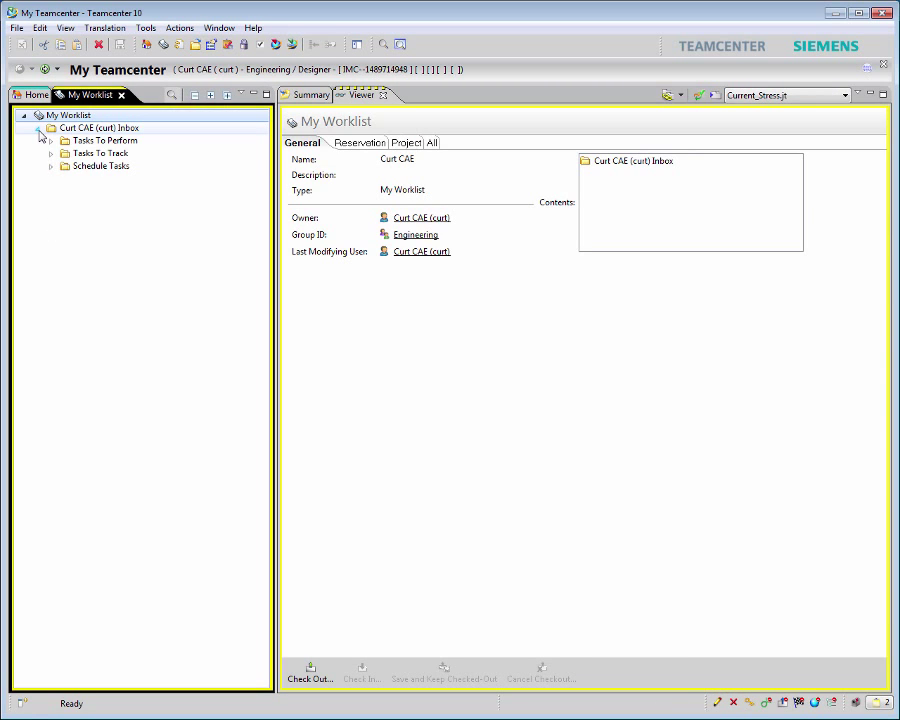
click(51, 140)
click(78, 178)
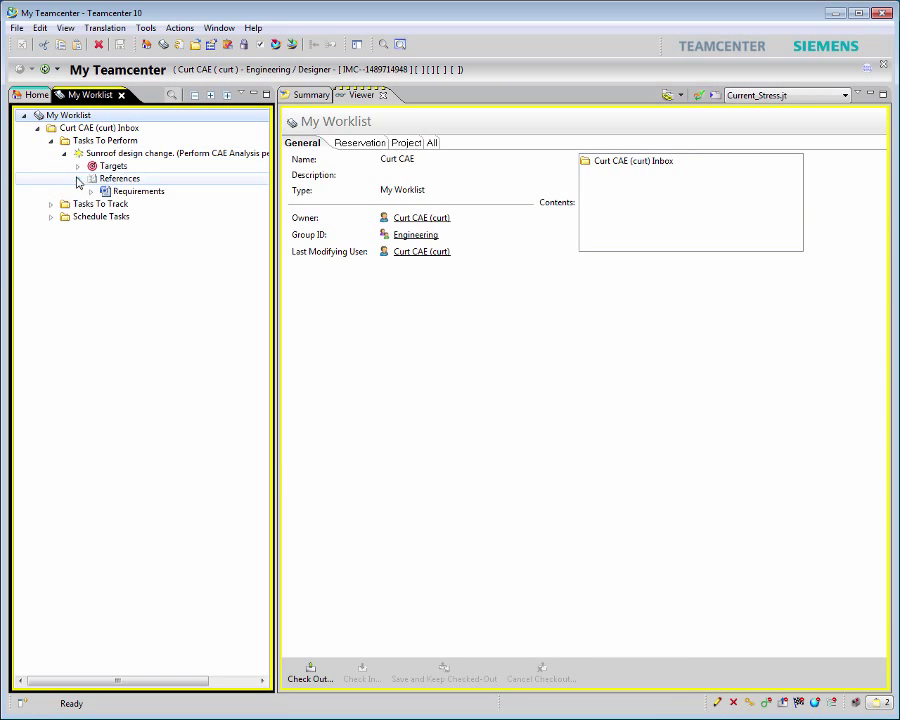
right_click(115, 180)
click(140, 240)
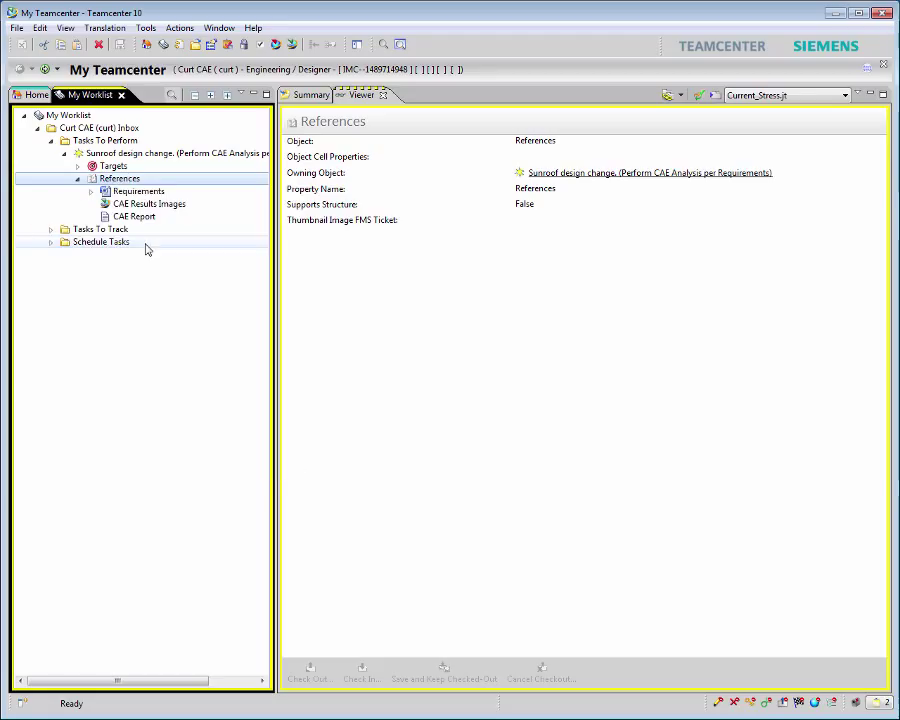
Step: Comment that the design change slightly reduces deflection with stress unchanged, and complete the task
click(168, 155)
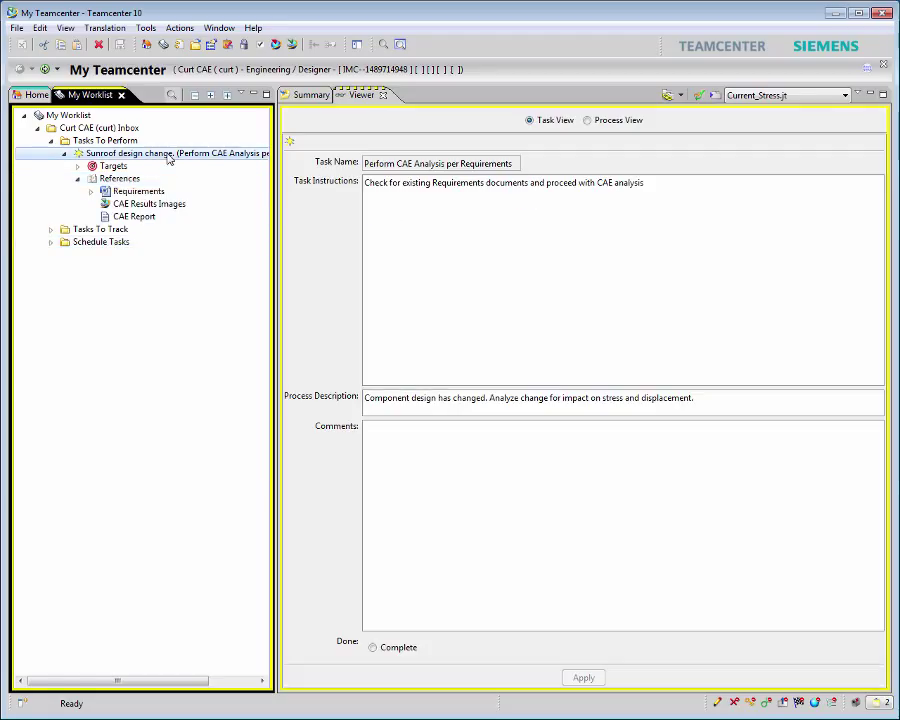
click(381, 438)
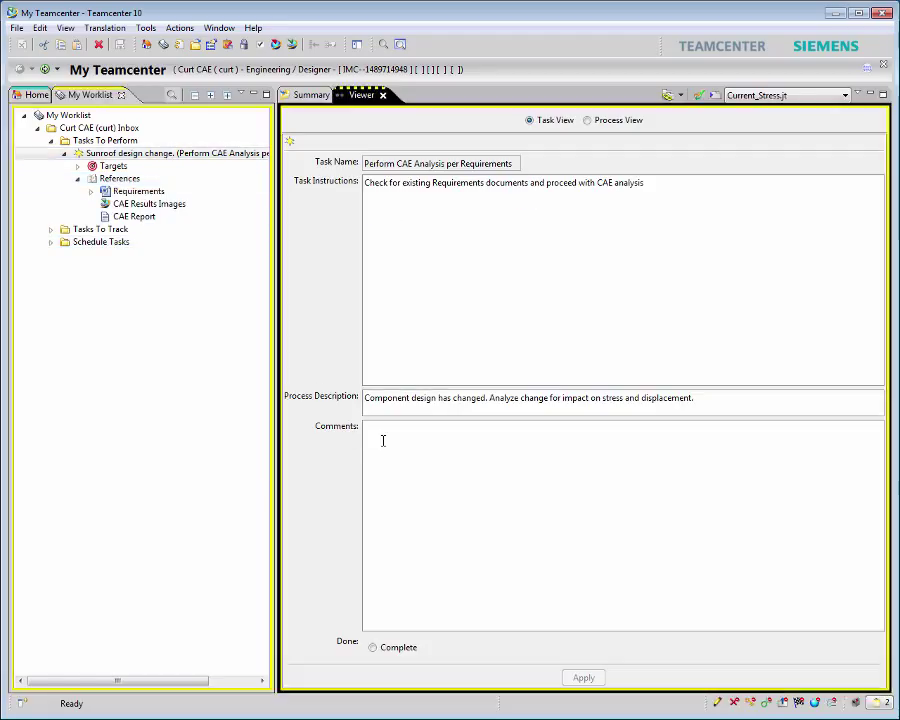
text(Analysis complete. Desig)
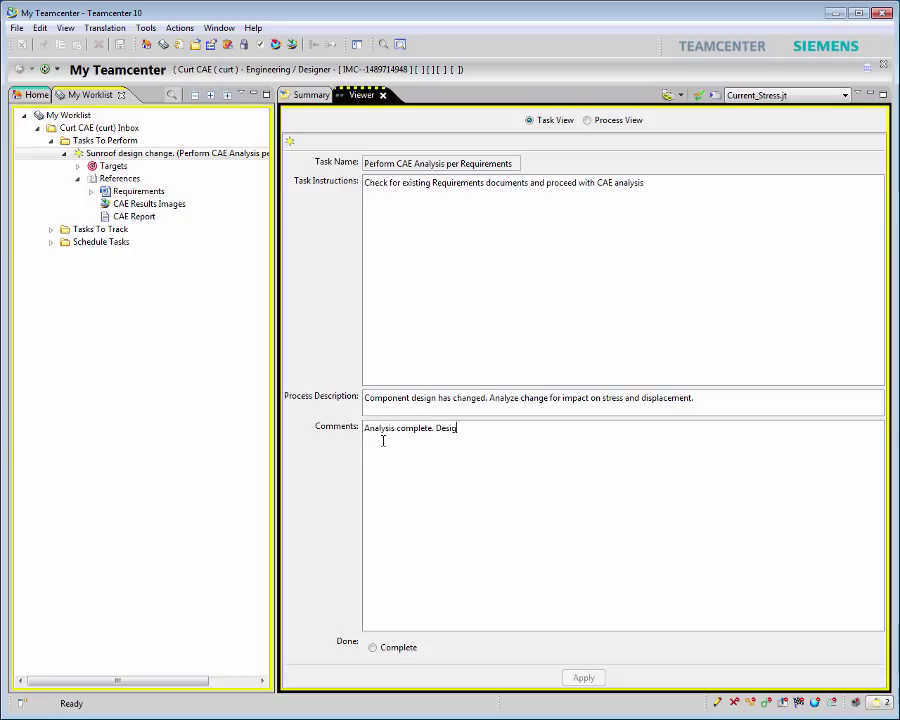
text(n change actually reduces deflection a small amount. Stress is unchanged.)
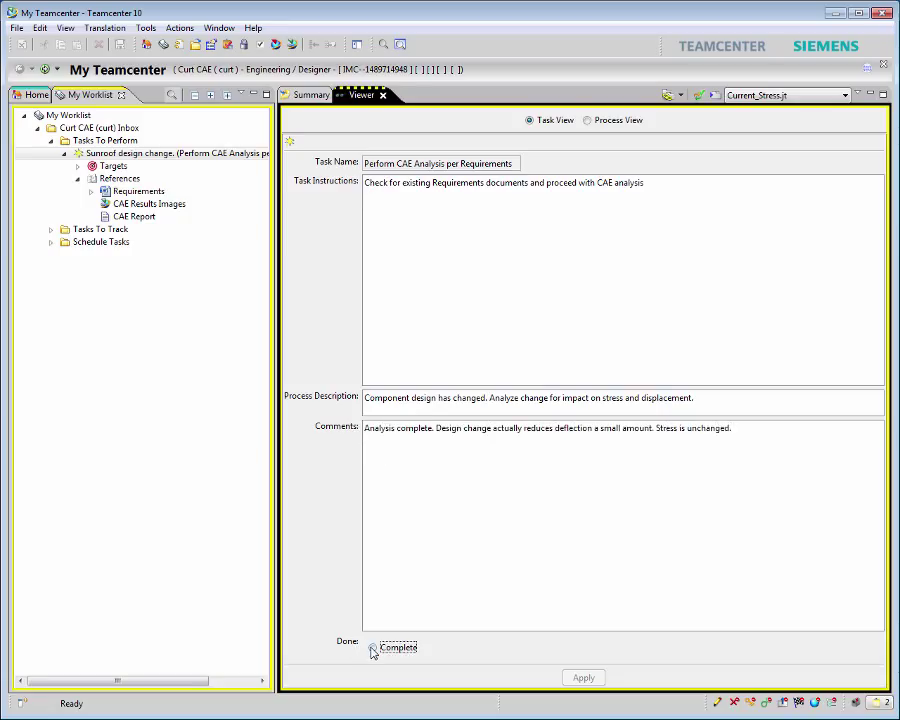
click(372, 647)
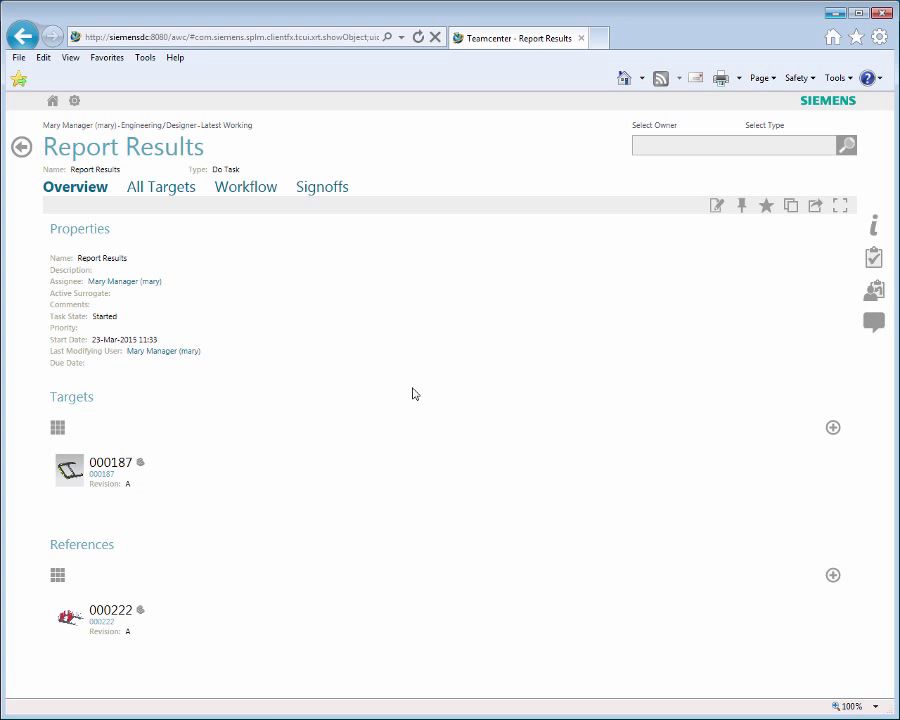
Step: View 000222's CAE Results Images in 3D, orbit and fit the roof, then open the CAE Report
click(269, 611)
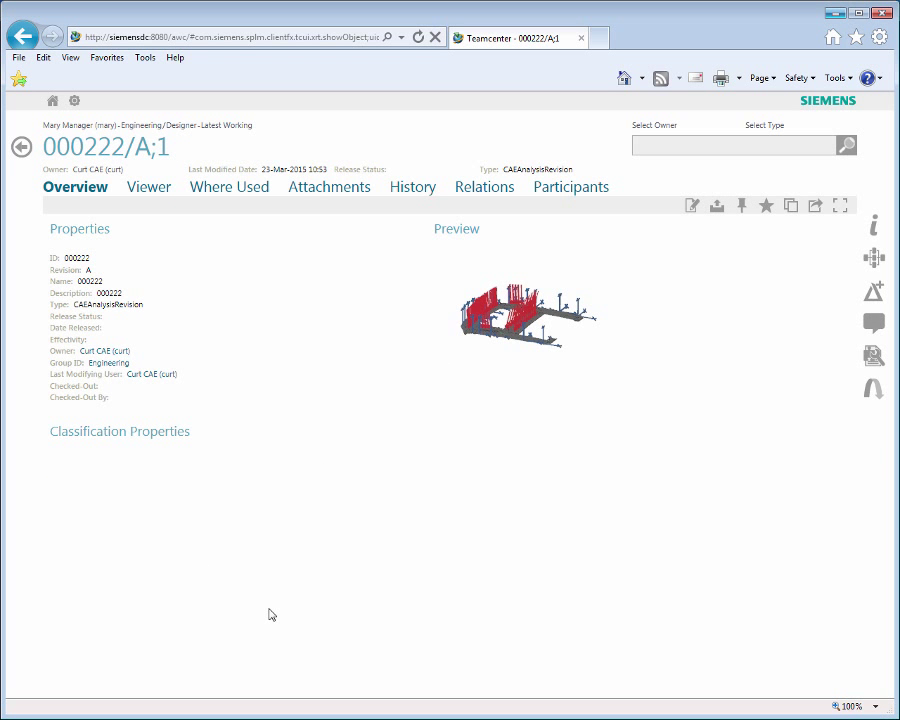
click(320, 192)
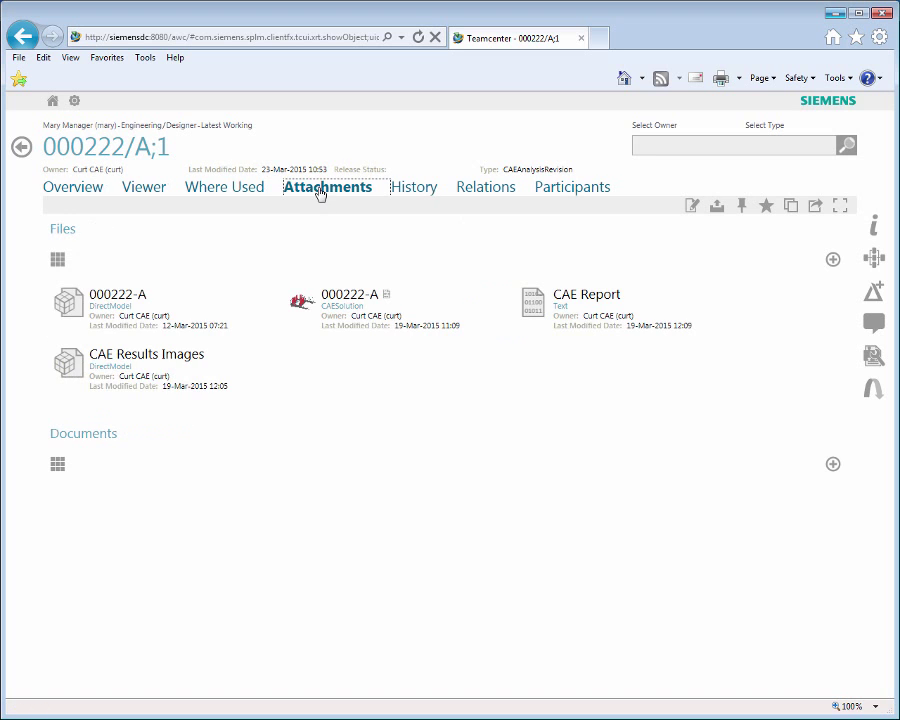
click(153, 364)
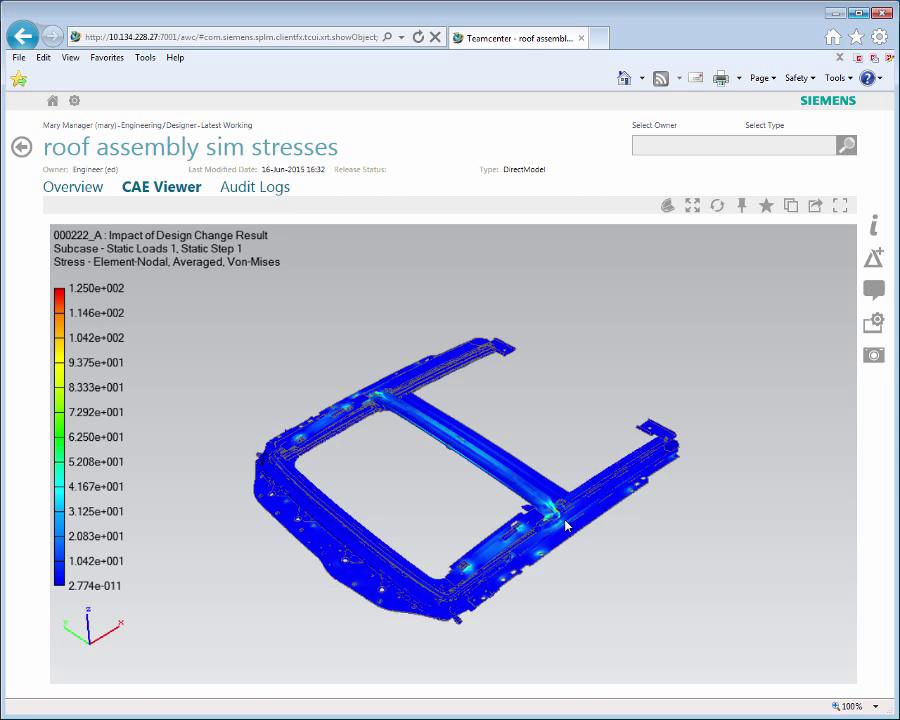
scroll(560, 525, up, 3)
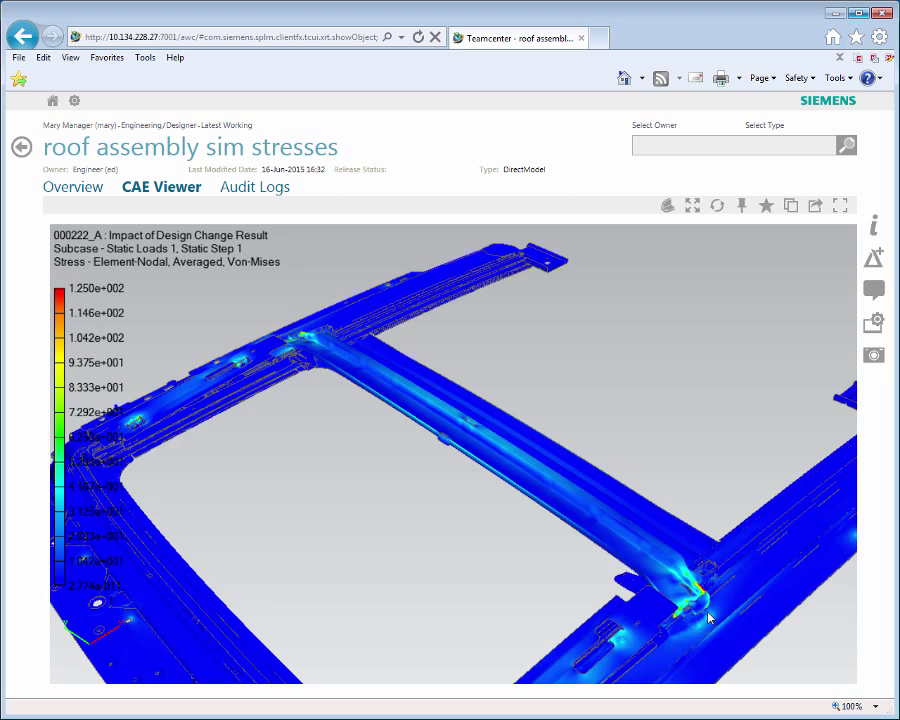
scroll(575, 570, up, 3)
mouse_move(577, 580)
mouse_down()
mouse_move(566, 612)
mouse_move(717, 446)
mouse_up()
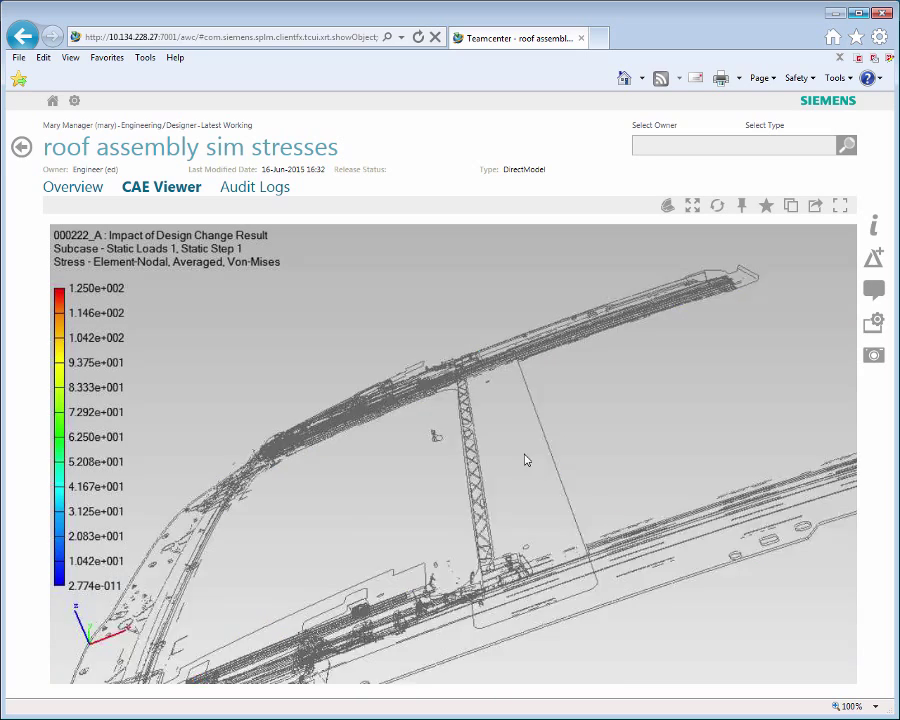
click(693, 207)
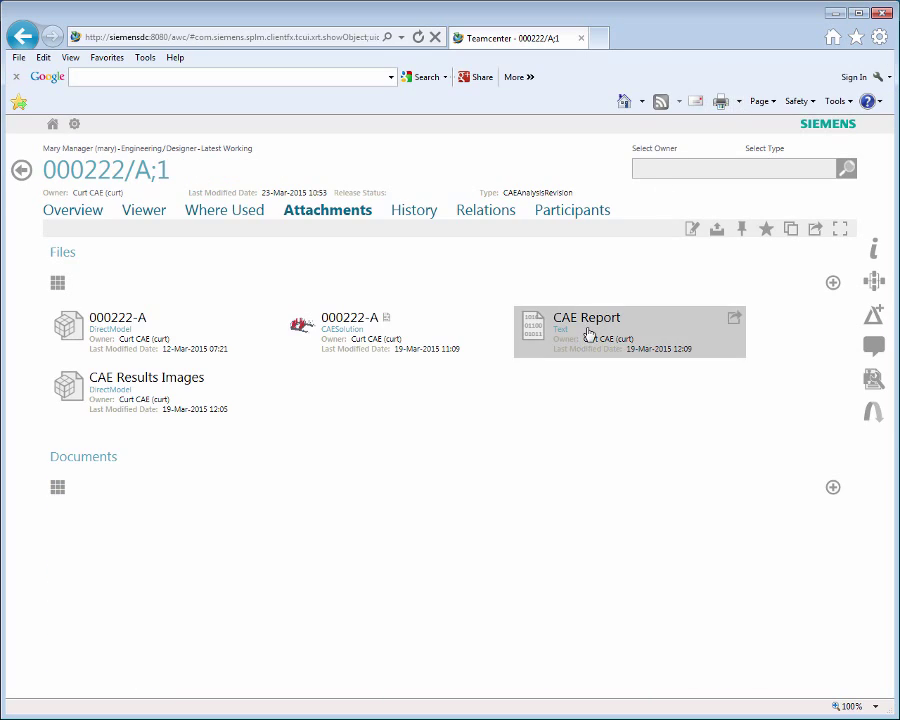
click(588, 338)
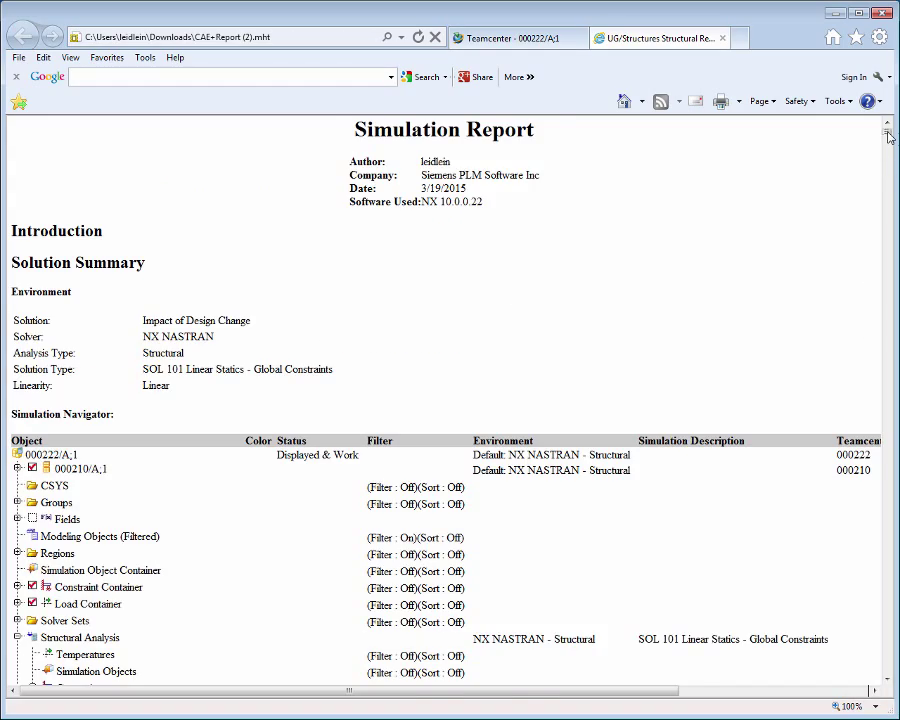
Step: Scroll the Simulation Report down to the Stress – Current Design von Mises image
drag(882, 130, 886, 669)
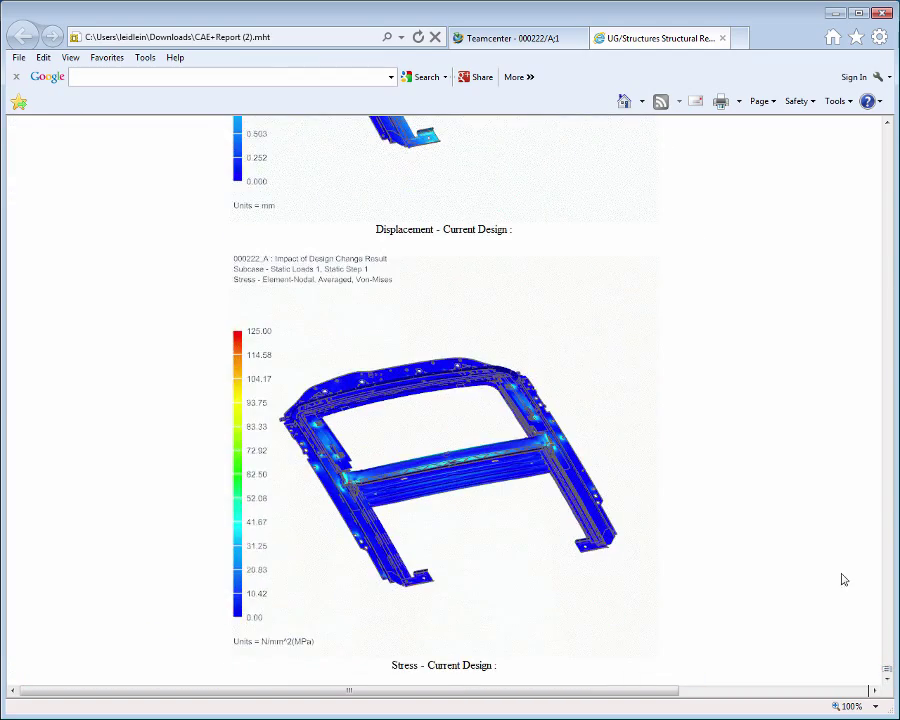